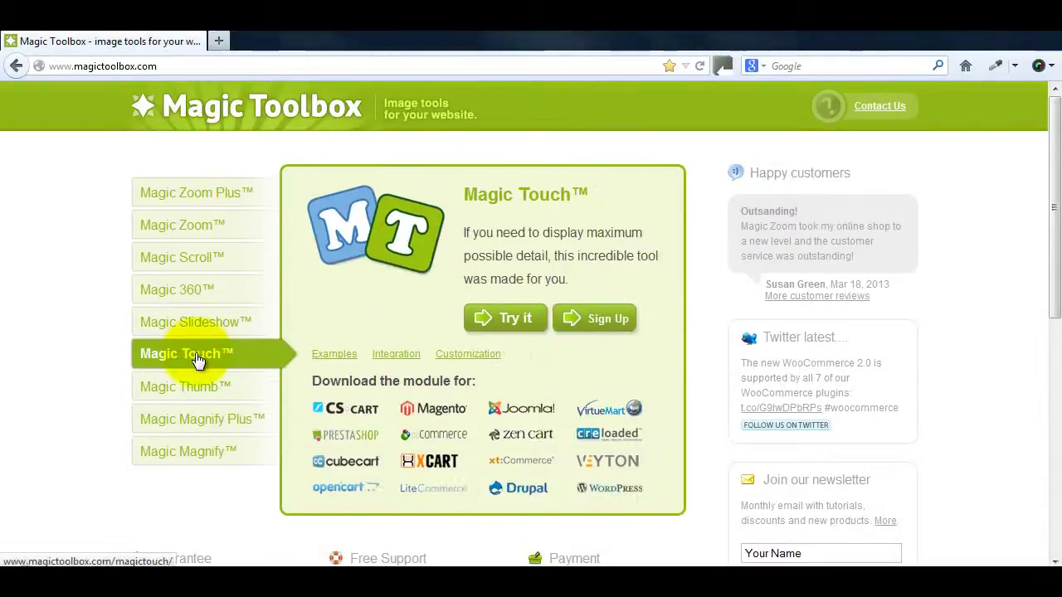
Find Magic Touch for WordPress and save the plugin as mod_wordpress_magictouch.zip.
{"action": "left_click", "coordinate": [199, 350]}
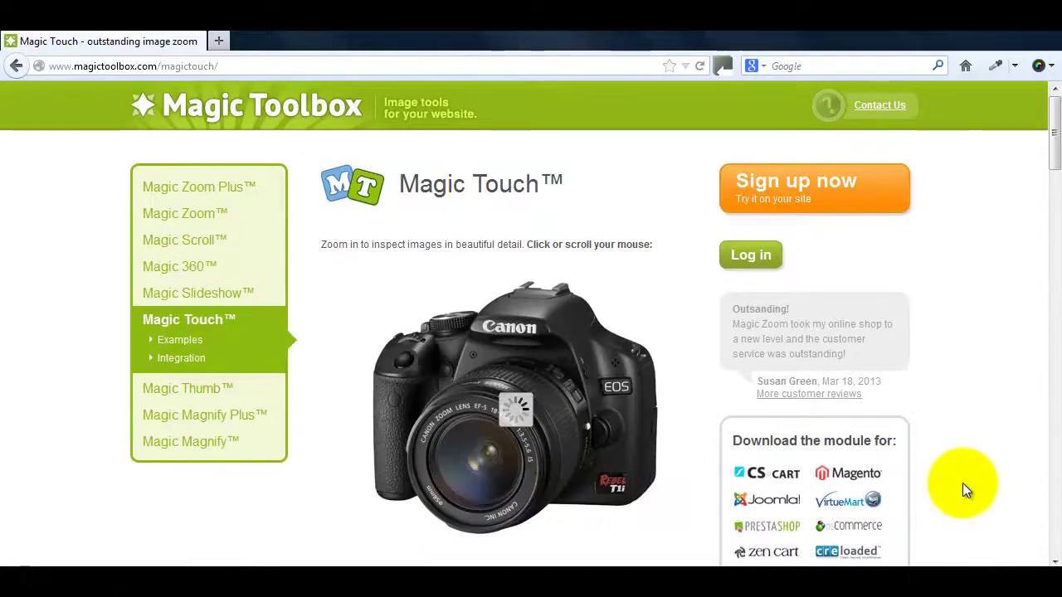
{"action": "scroll", "coordinate": [962, 483], "scroll_direction": "down", "scroll_amount": 3}
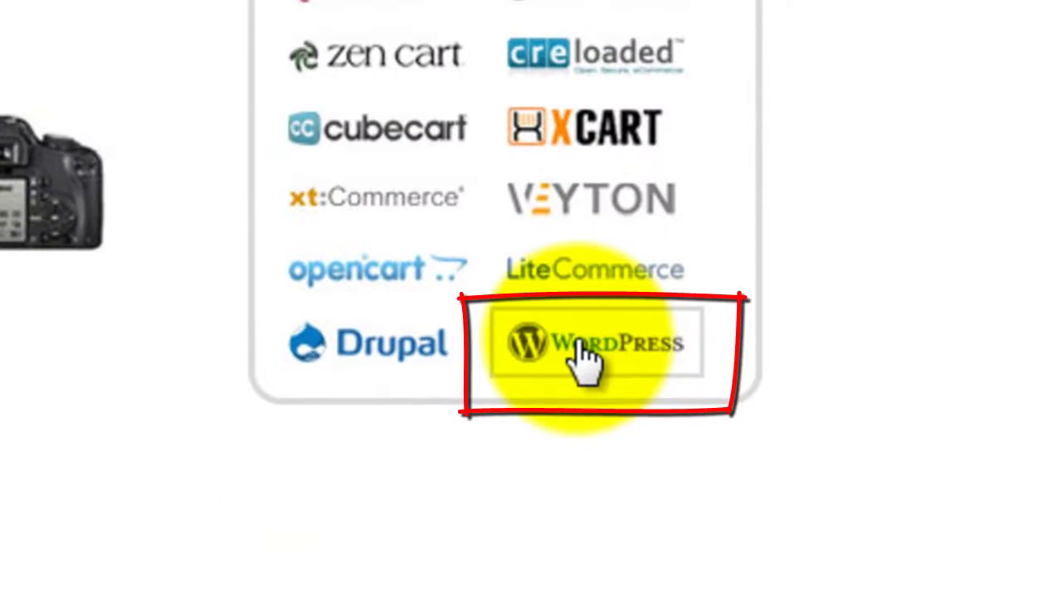
{"action": "left_click", "coordinate": [585, 355]}
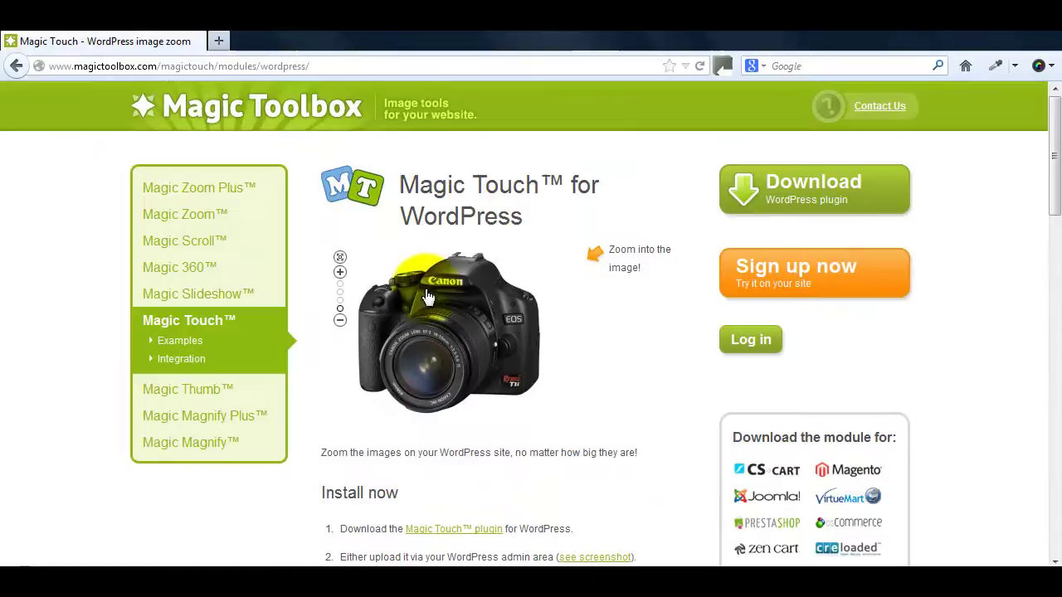
{"action": "scroll", "coordinate": [444, 351], "scroll_direction": "up", "scroll_amount": 3}
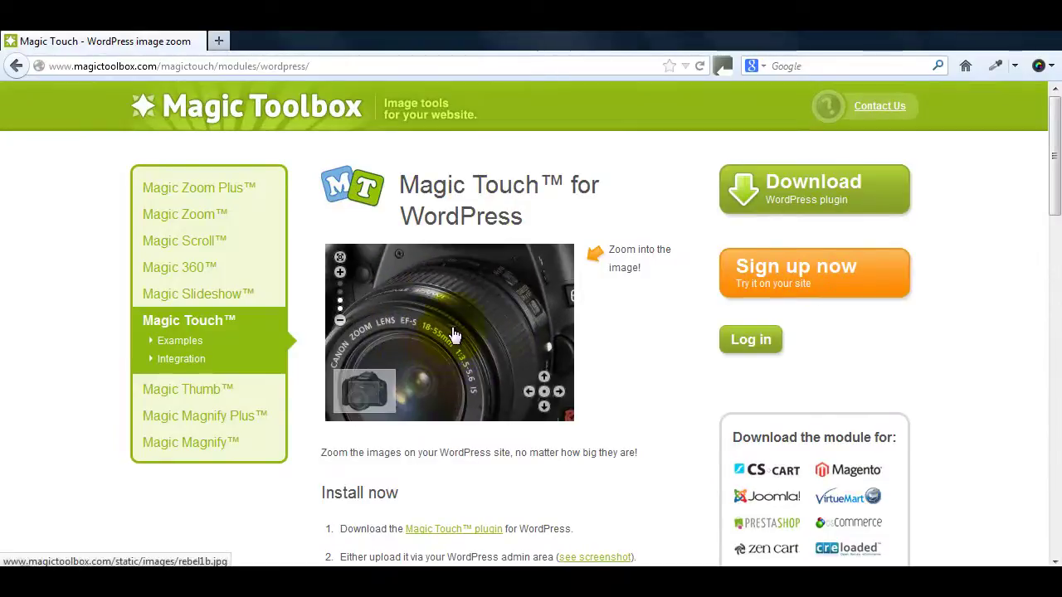
{"action": "scroll", "coordinate": [455, 334], "scroll_direction": "up", "scroll_amount": 2}
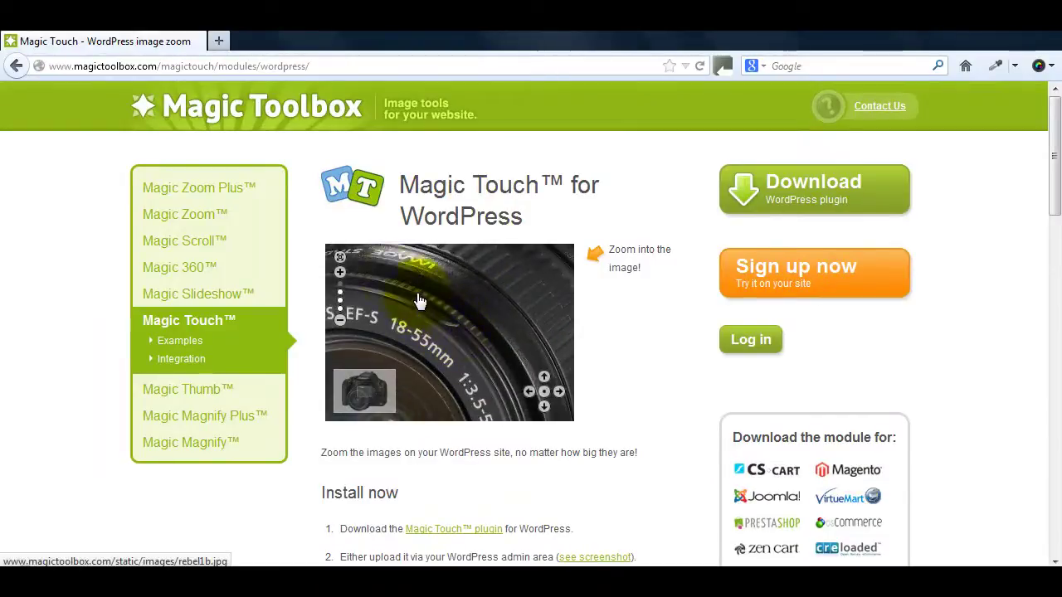
{"action": "scroll", "coordinate": [397, 286], "scroll_direction": "up", "scroll_amount": 1}
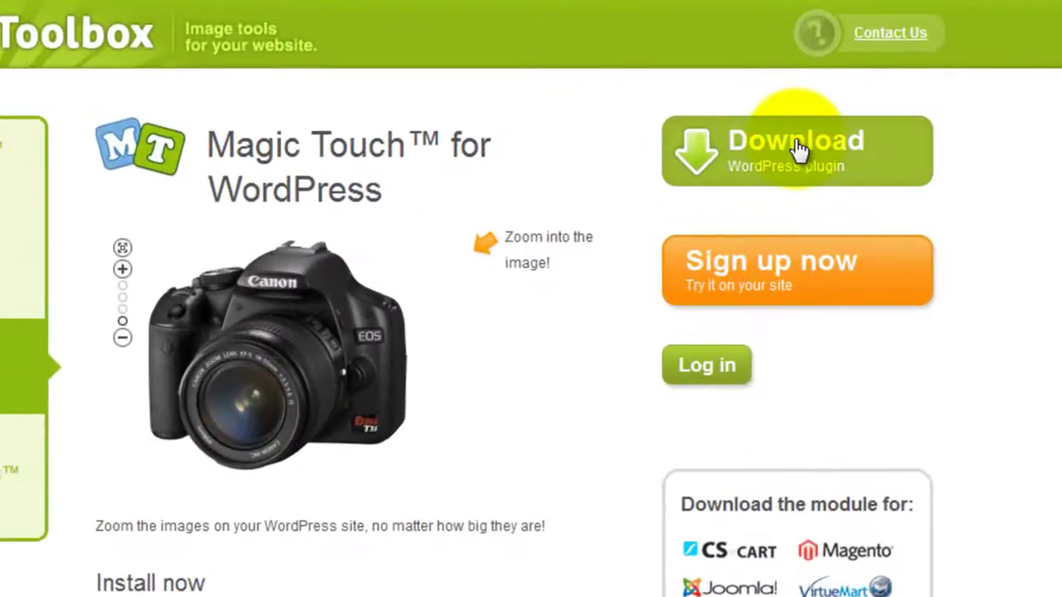
{"action": "left_click", "coordinate": [796, 149]}
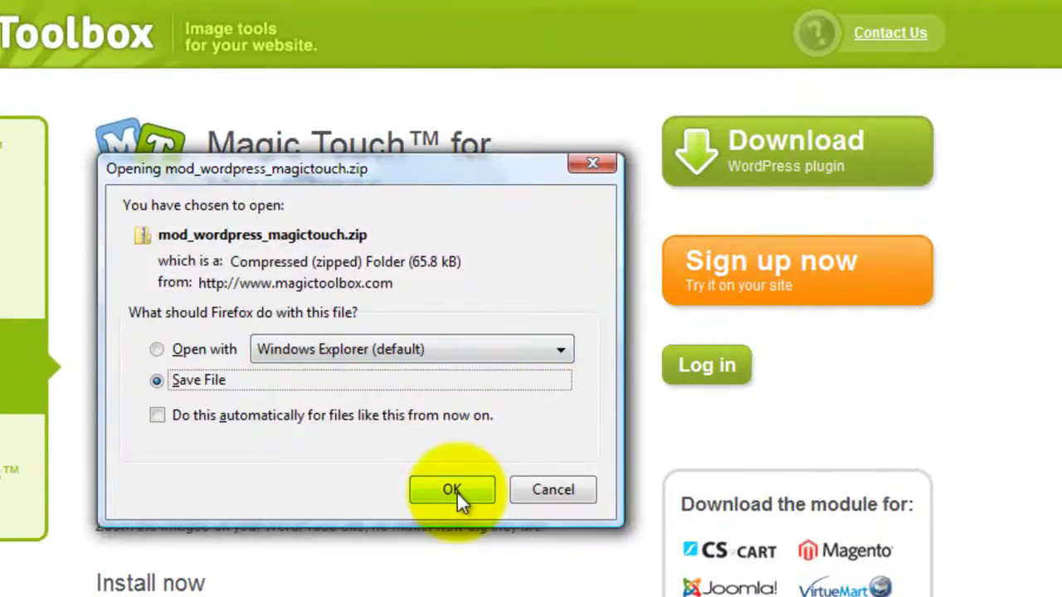
{"action": "left_click", "coordinate": [452, 489]}
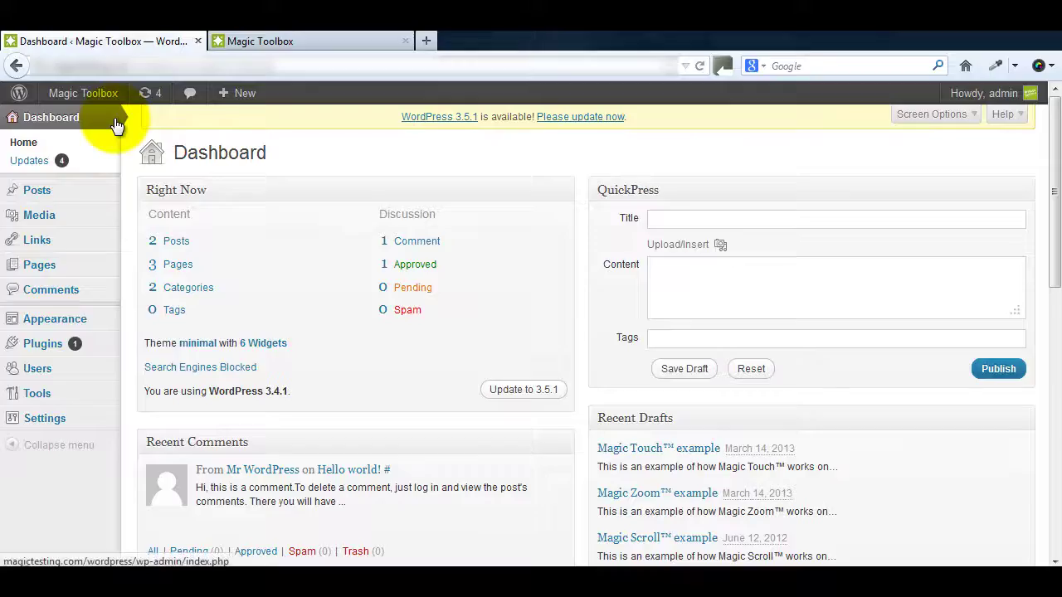
Go from the WordPress dashboard to the plugin zip upload form under Plugins > Add New.
{"action": "left_click", "coordinate": [116, 125]}
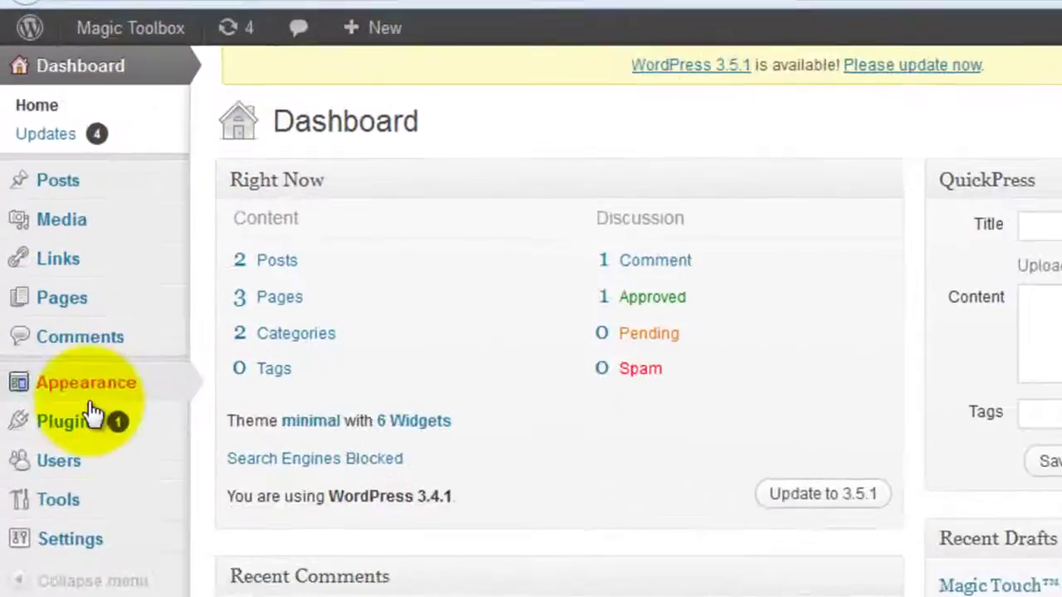
{"action": "mouse_move", "coordinate": [92, 428]}
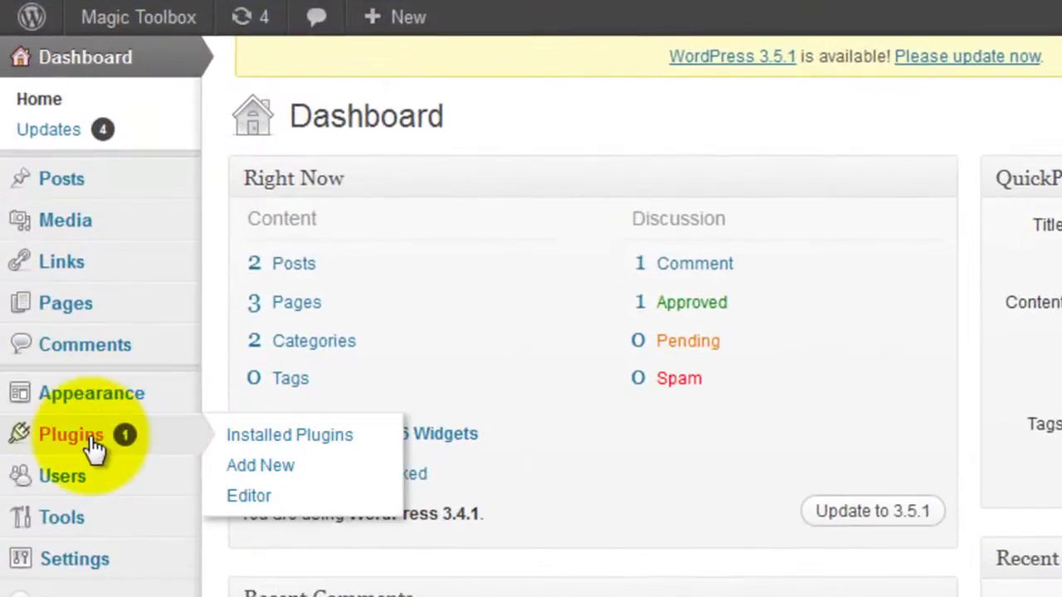
{"action": "left_click", "coordinate": [94, 448]}
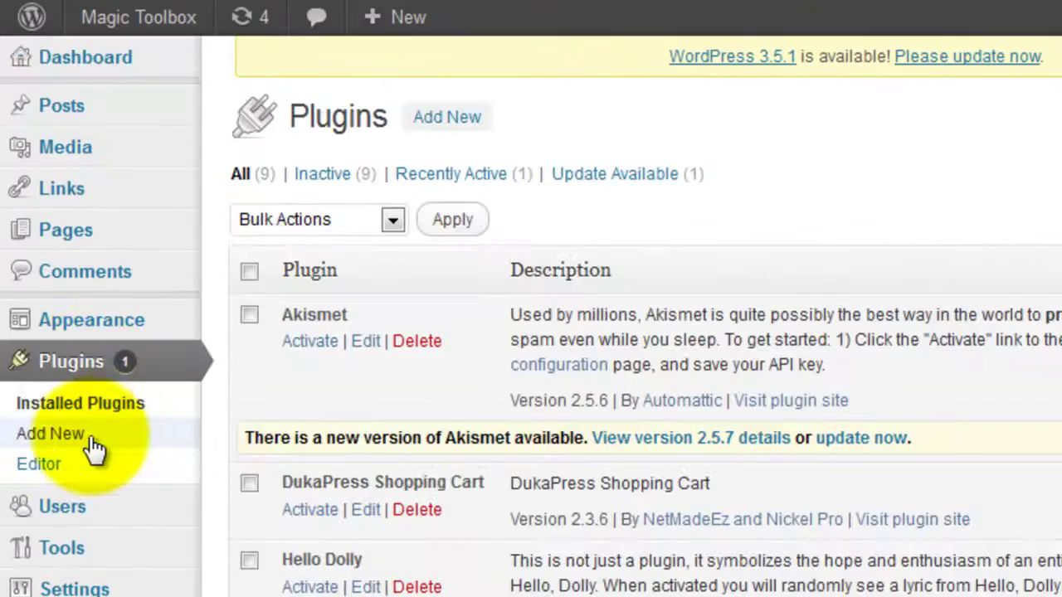
{"action": "left_click", "coordinate": [455, 122]}
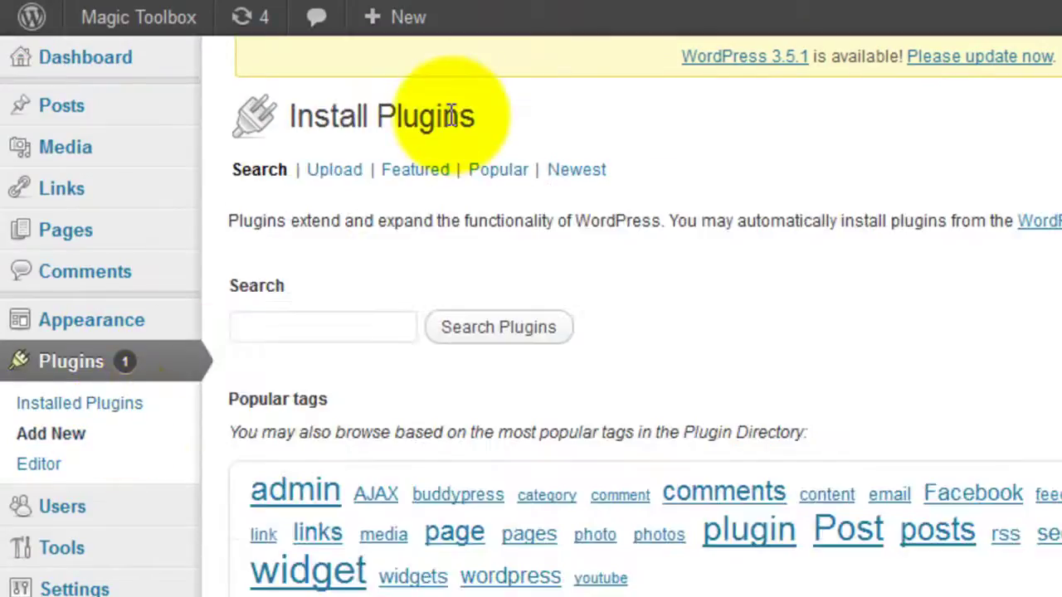
{"action": "left_click", "coordinate": [334, 175]}
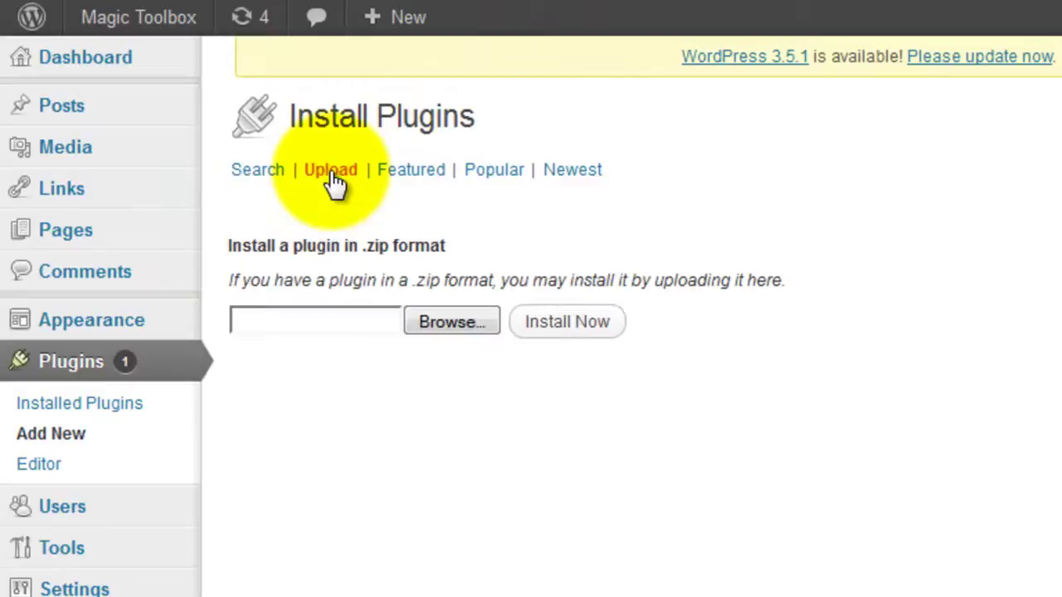
Choose mod_wordpress_magictouch.zip and install it.
{"action": "left_click", "coordinate": [442, 324]}
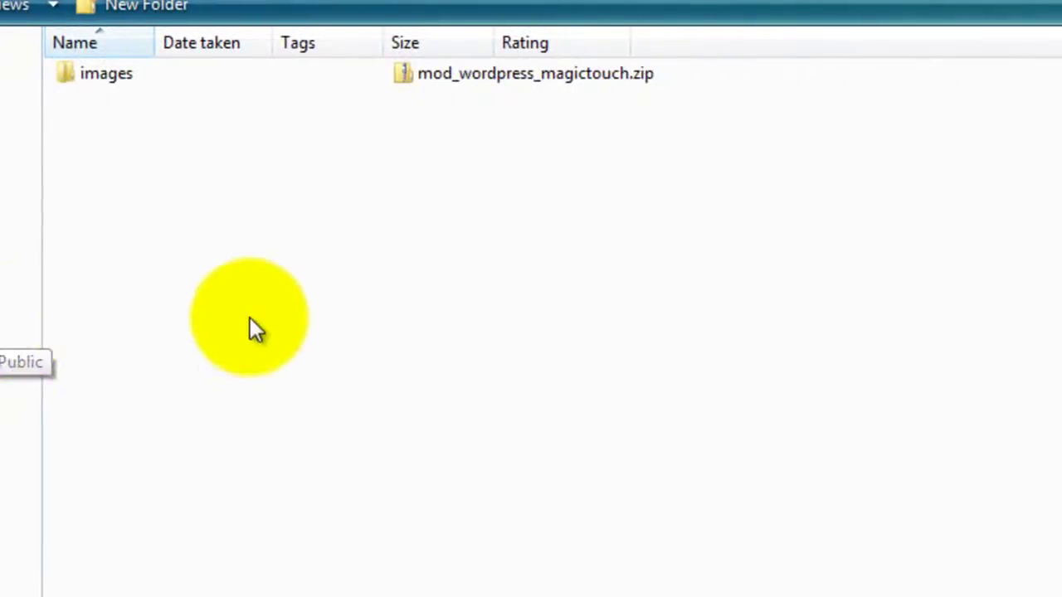
{"action": "left_click", "coordinate": [489, 85]}
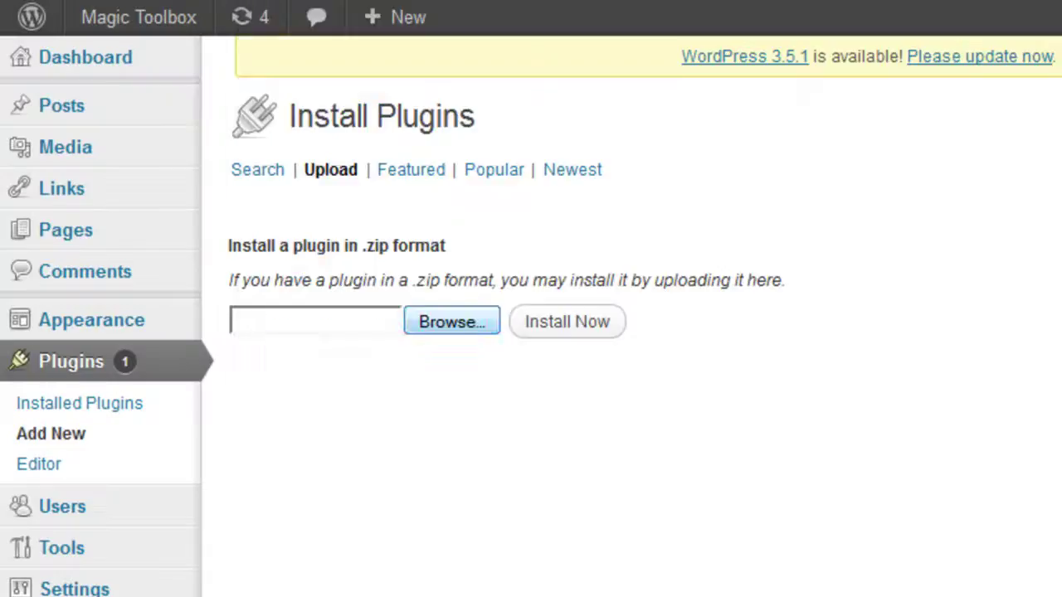
{"action": "key", "text": "Return"}
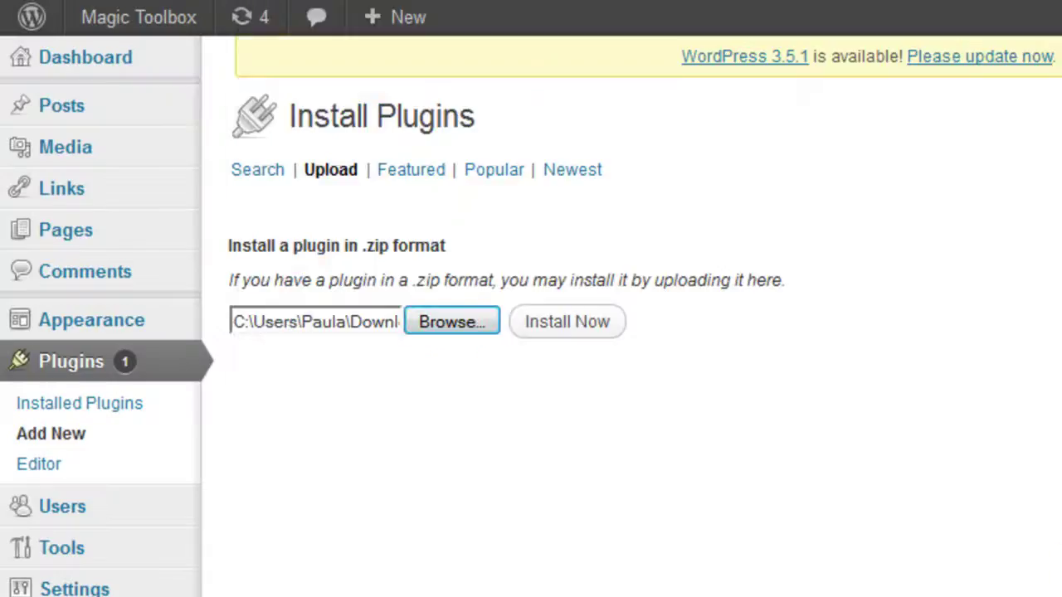
{"action": "left_click", "coordinate": [567, 324]}
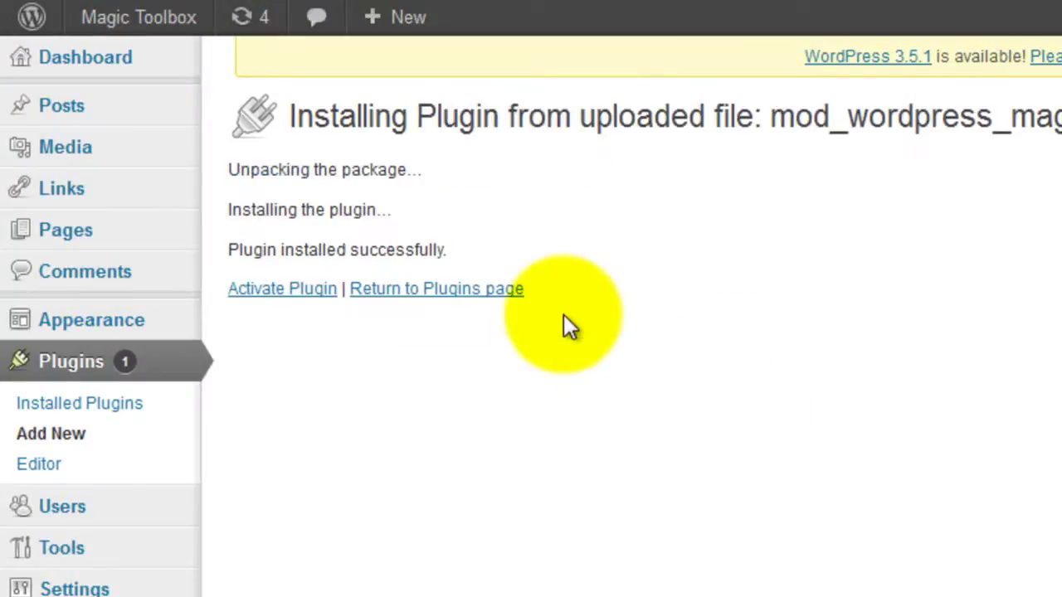
Activate the Magic Touch plugin and open its settings at the Unique ID field.
{"action": "left_click", "coordinate": [280, 292]}
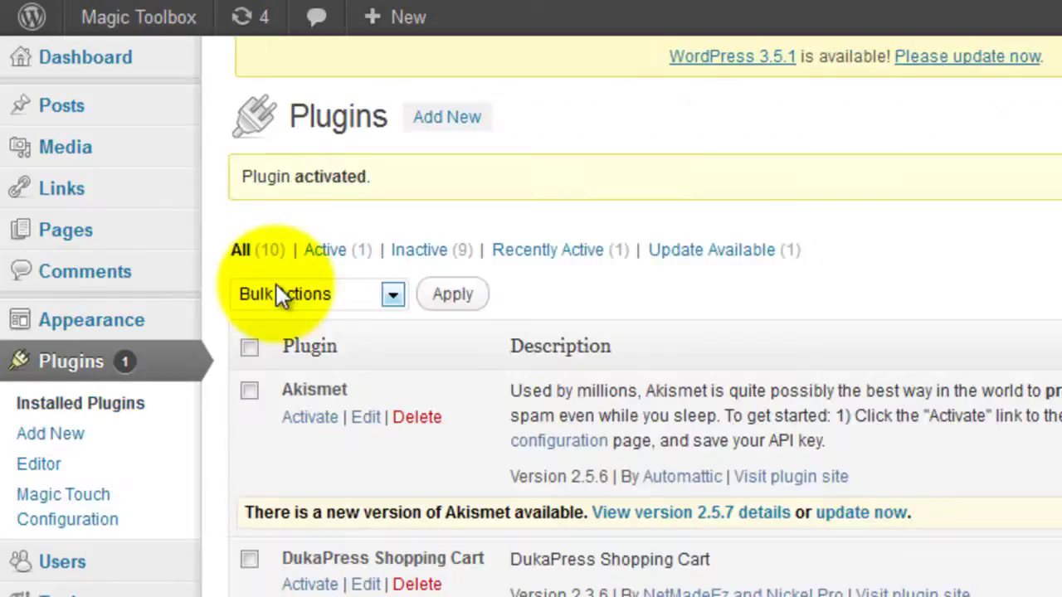
{"action": "left_click", "coordinate": [98, 509]}
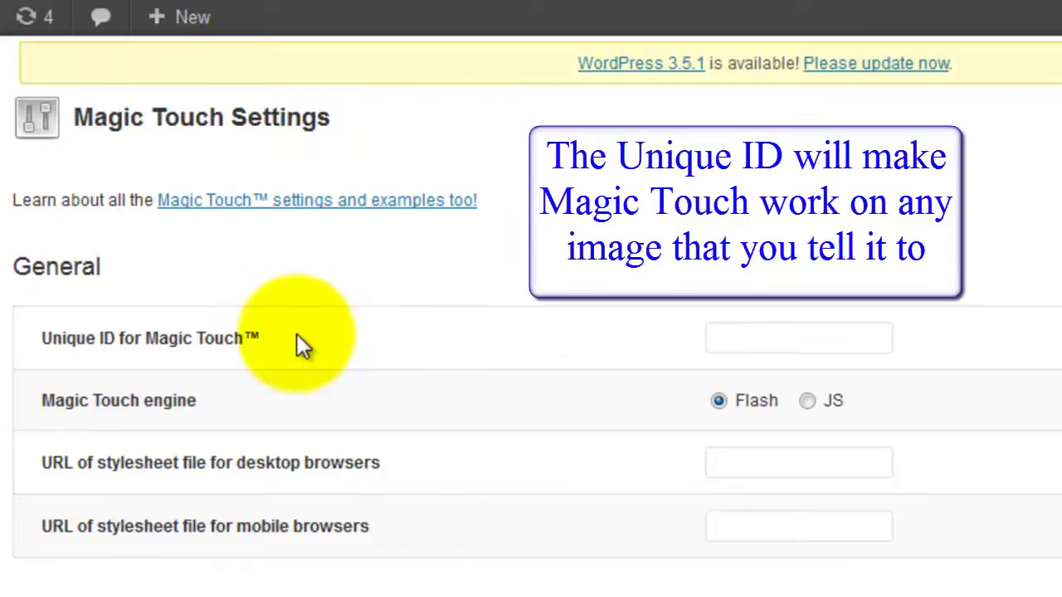
{"action": "left_click", "coordinate": [753, 338]}
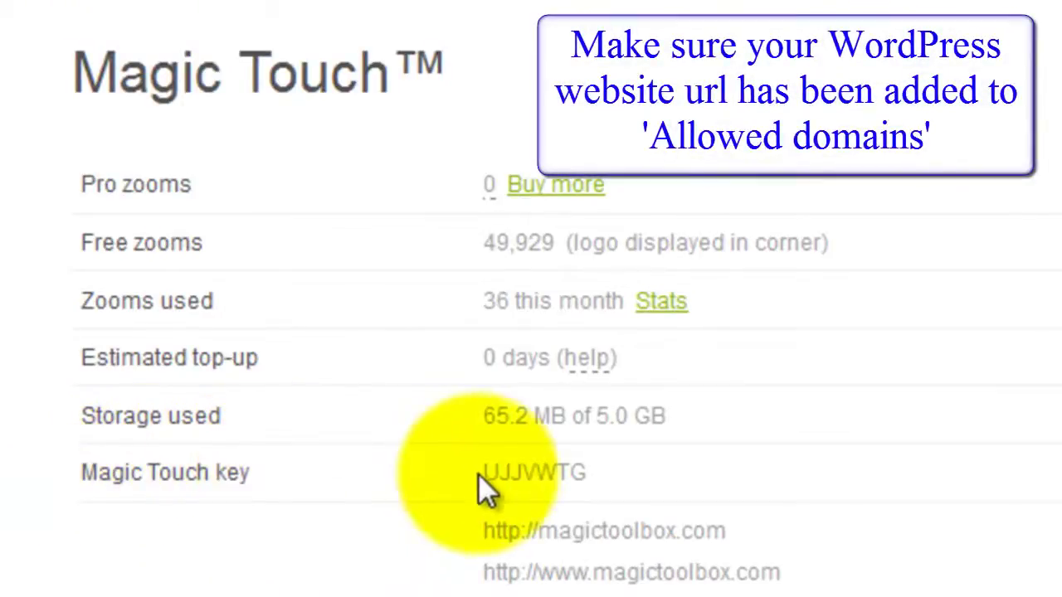
Copy the account's Magic Touch key and paste it into WordPress's Unique ID field.
{"action": "double_click", "coordinate": [569, 471]}
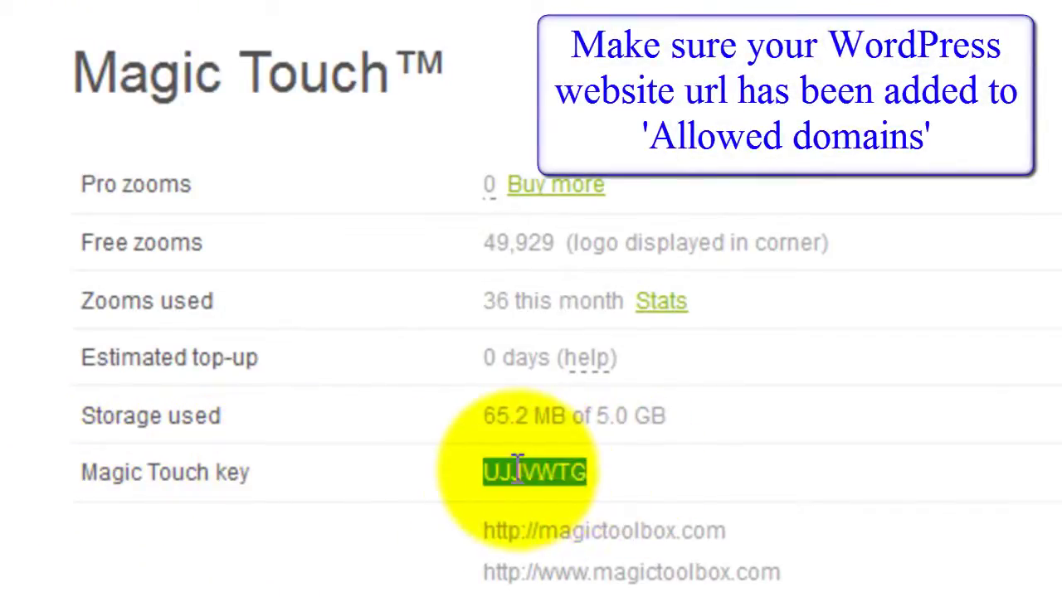
{"action": "right_click", "coordinate": [531, 472]}
{"action": "left_click", "coordinate": [609, 500]}
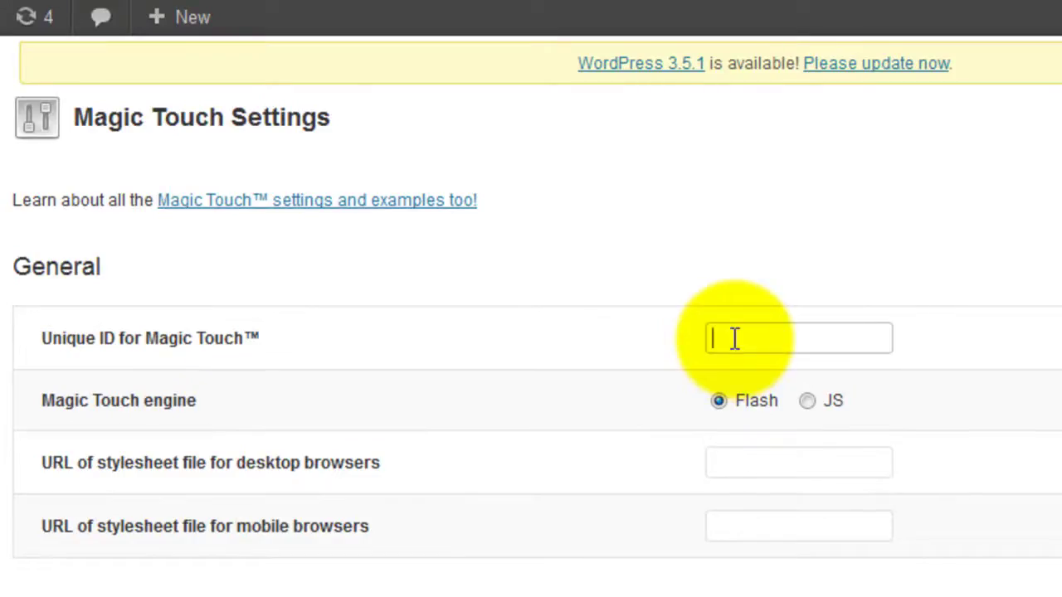
{"action": "right_click", "coordinate": [735, 339]}
{"action": "left_click", "coordinate": [818, 467]}
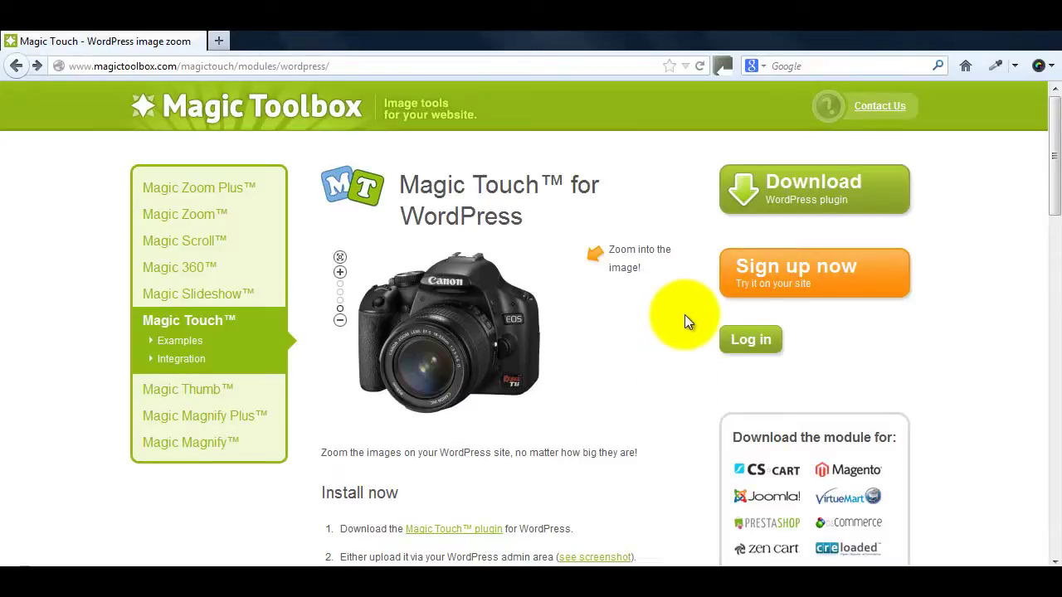
Fill in the Magic Toolbox sign-up form with the new user's details and create the account.
{"action": "left_click", "coordinate": [807, 277]}
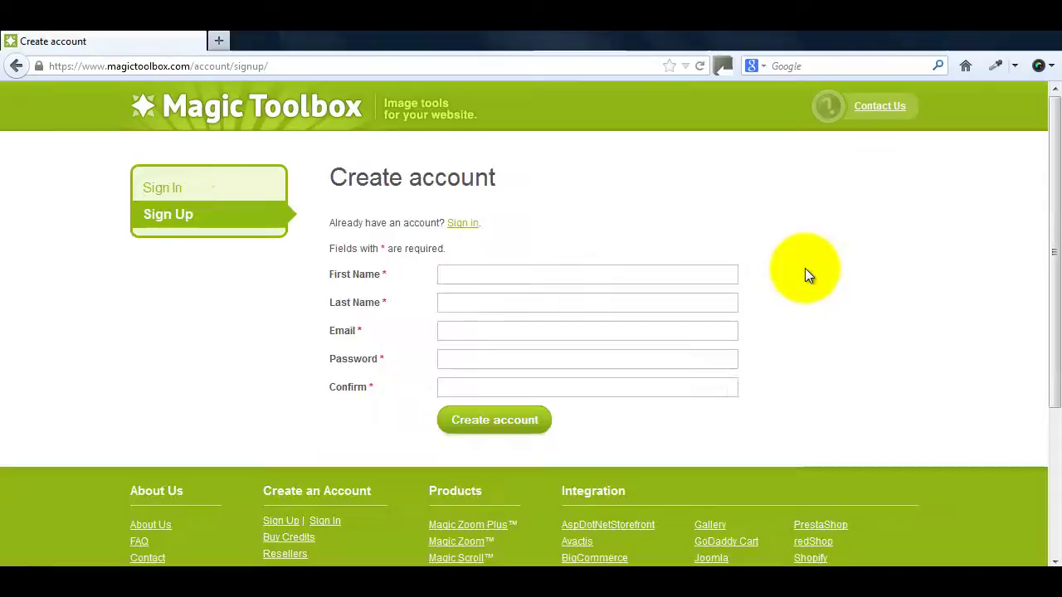
{"action": "left_click", "coordinate": [500, 277]}
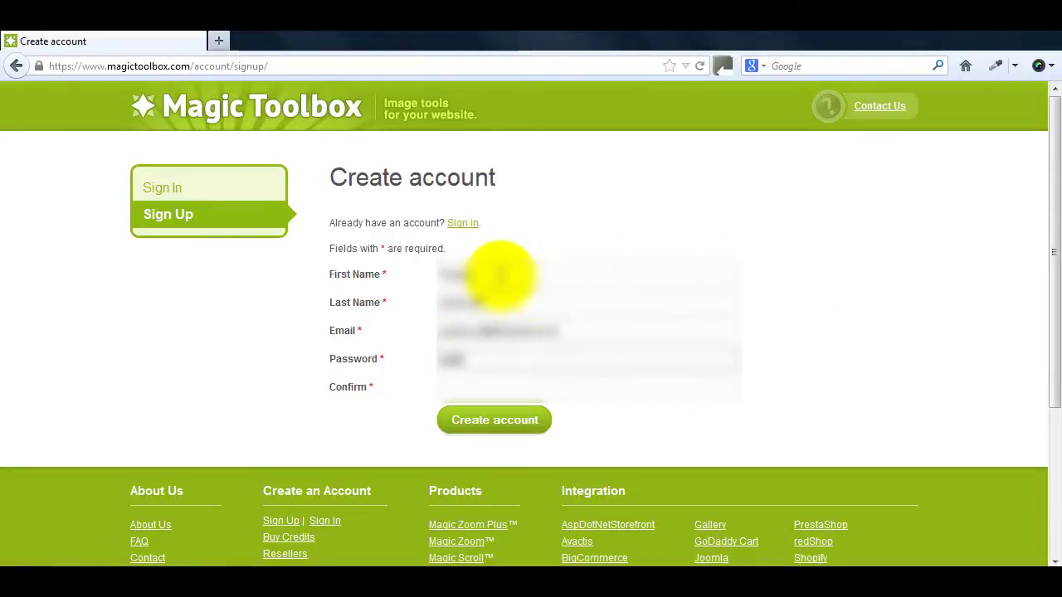
{"action": "left_click", "coordinate": [495, 421]}
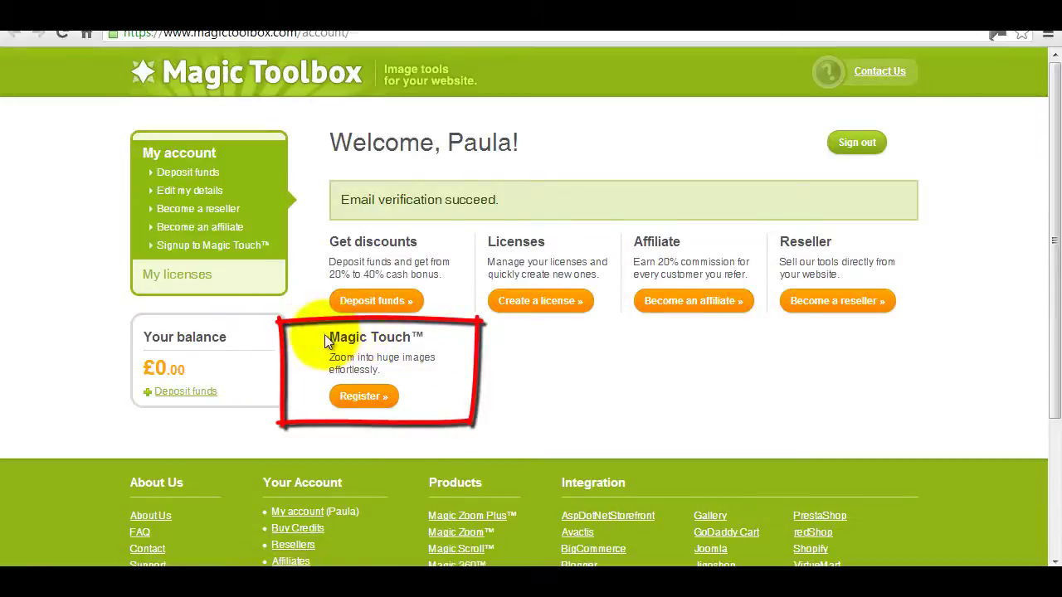
Register for Magic Touch on the account page and go to its Domains page.
{"action": "left_click", "coordinate": [364, 405]}
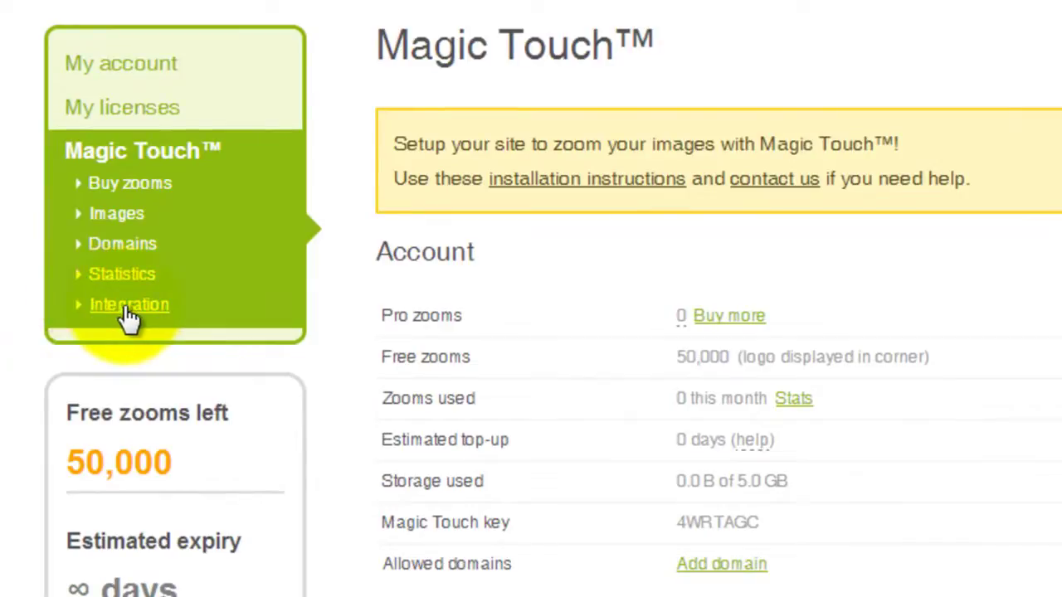
{"action": "left_click", "coordinate": [129, 307]}
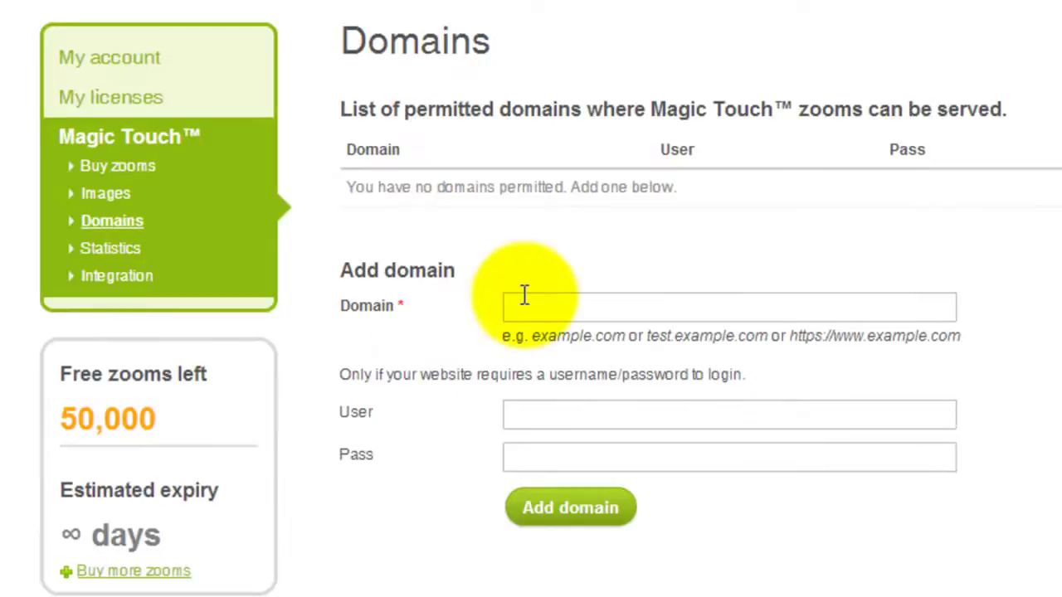
Add the domain 'lbox.com/magictouch' to the permitted Magic Touch domains.
{"action": "left_click", "coordinate": [524, 299]}
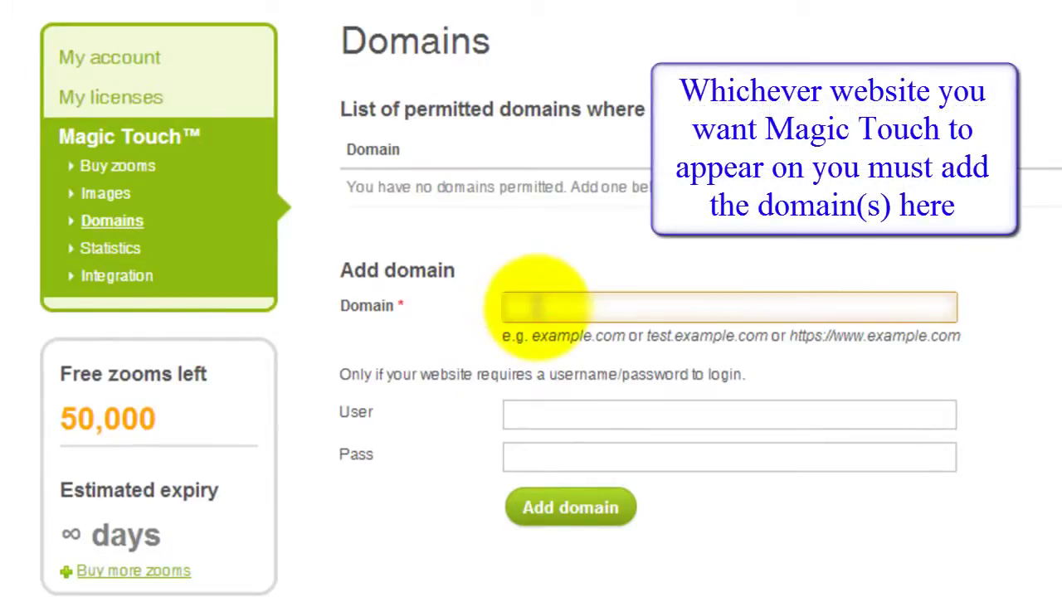
{"action": "type", "text": "lbox.com/magictouch"}
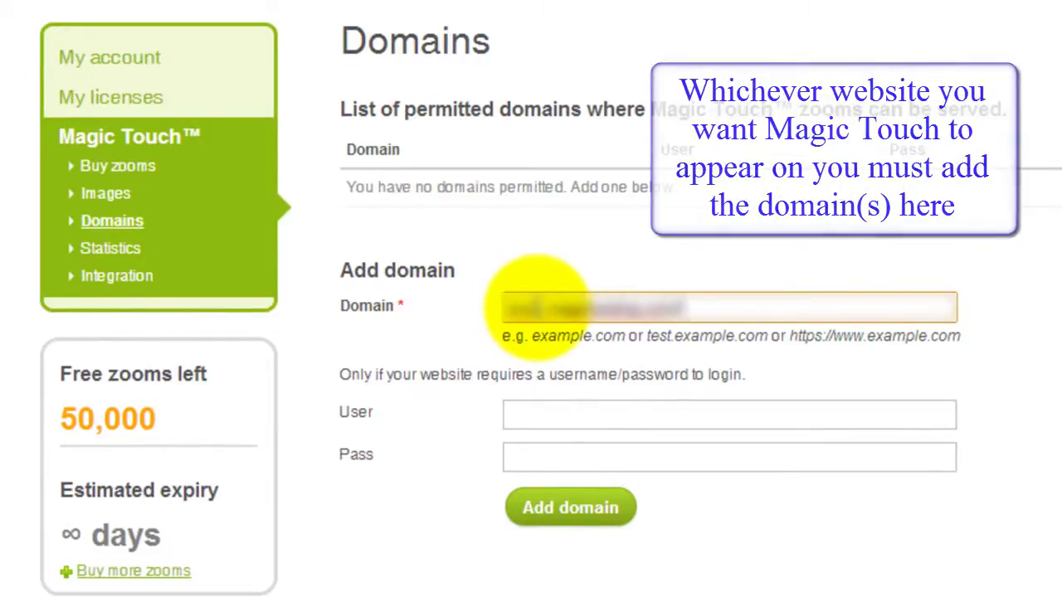
{"action": "left_click", "coordinate": [567, 509]}
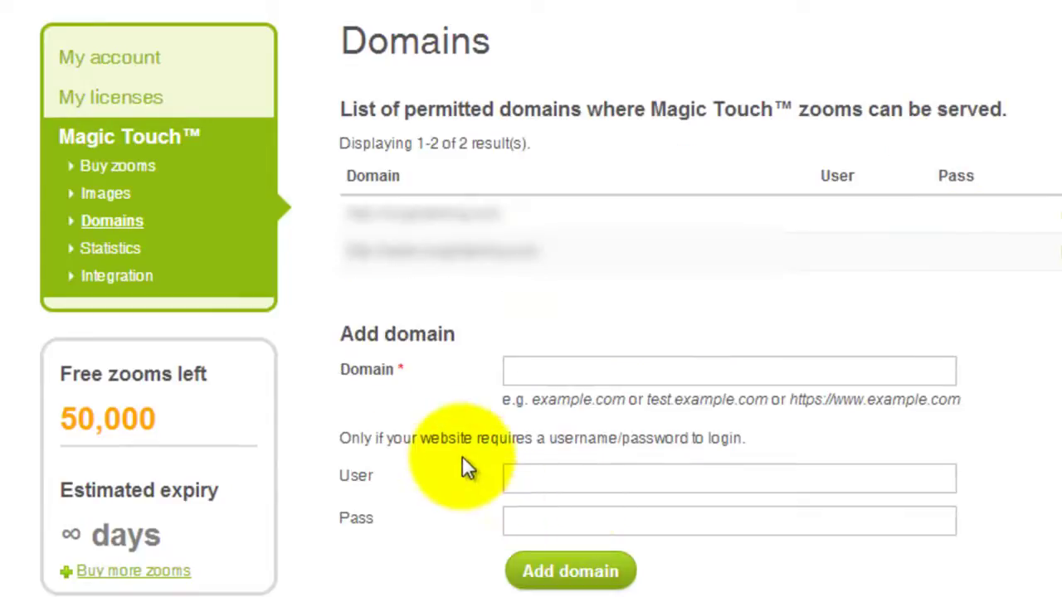
Copy the Magic Touch key from the account overview.
{"action": "left_click", "coordinate": [136, 144]}
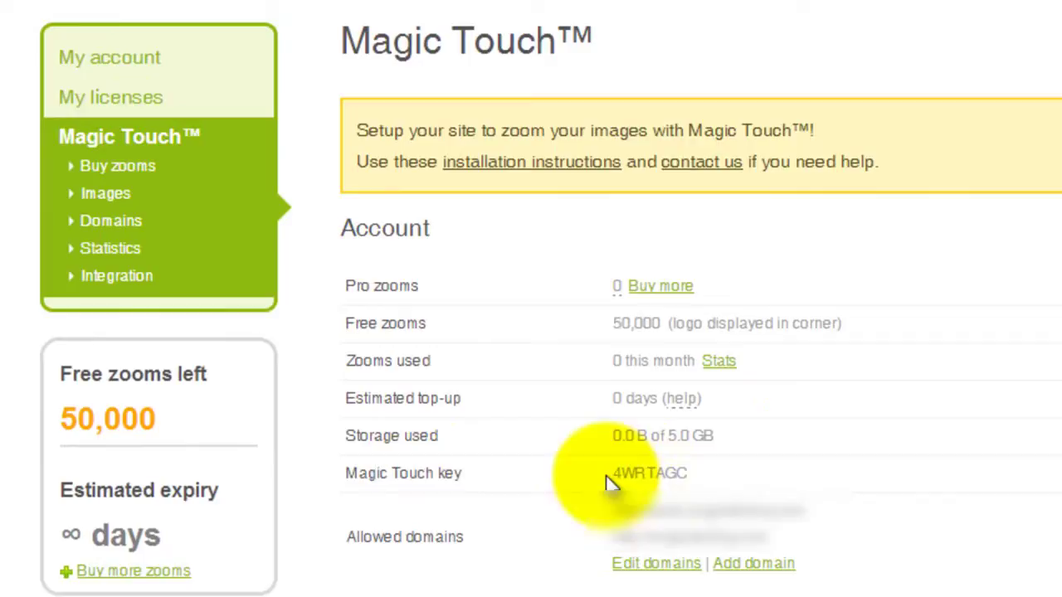
{"action": "left_click_drag", "start_coordinate": [606, 475], "coordinate": [670, 474]}
{"action": "right_click", "coordinate": [671, 474]}
{"action": "left_click", "coordinate": [703, 488]}
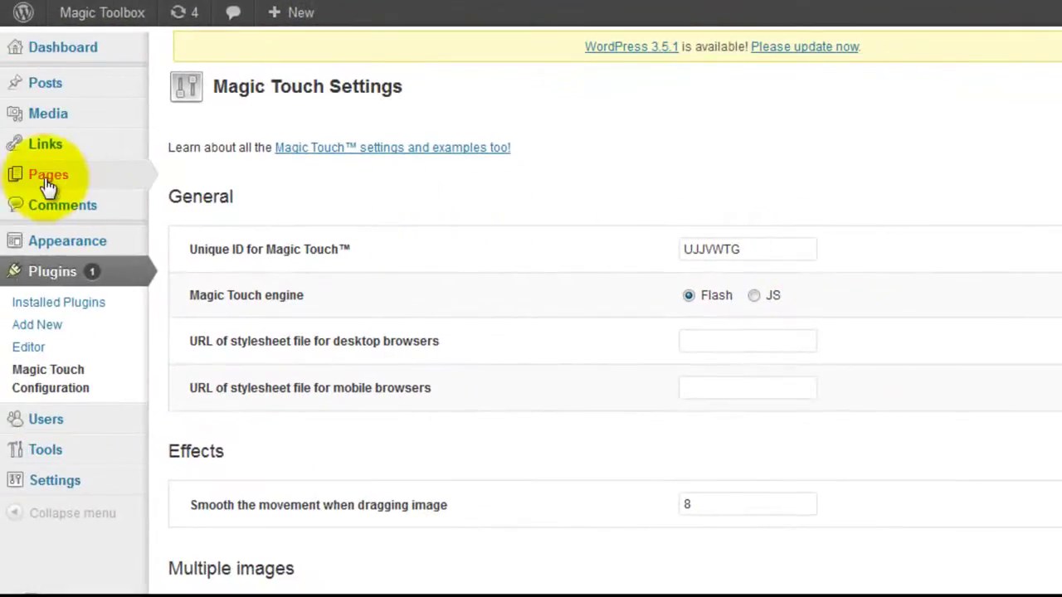
Open the Magic Touch™ example post and place the cursor on its empty content line.
{"action": "mouse_move", "coordinate": [45, 86]}
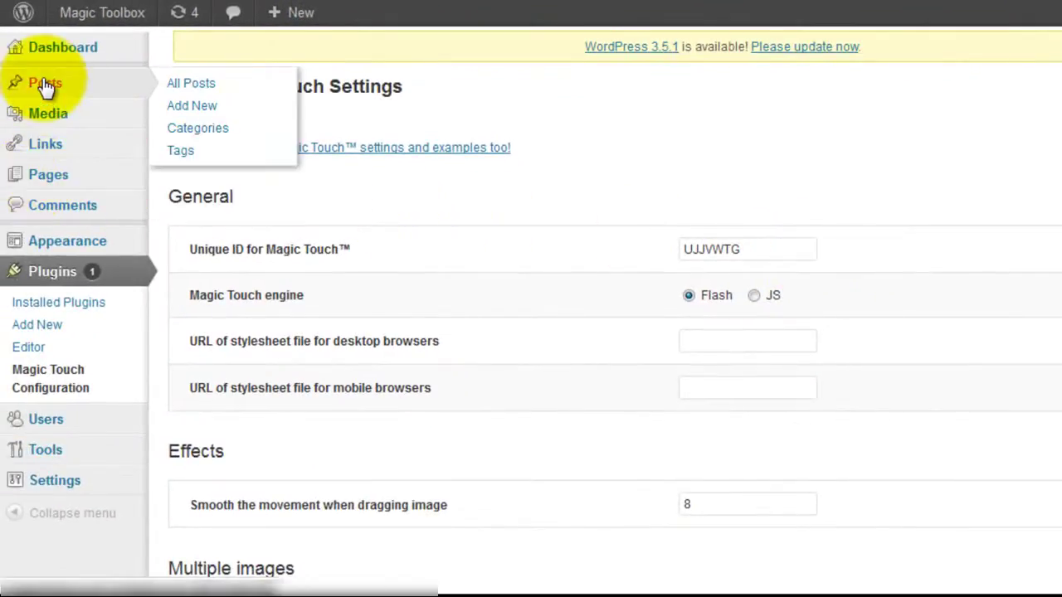
{"action": "left_click", "coordinate": [46, 87]}
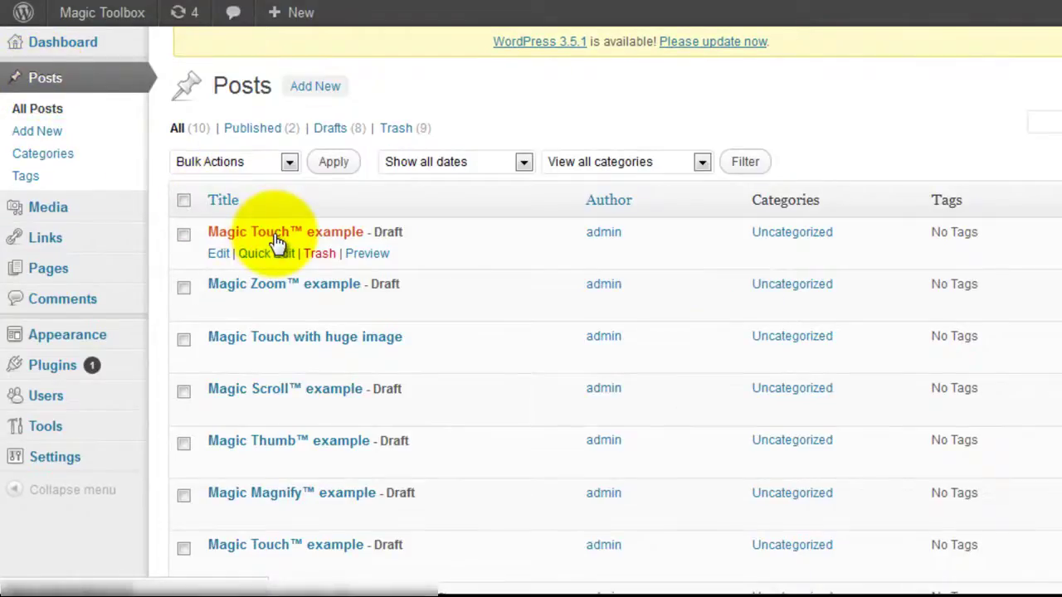
{"action": "left_click", "coordinate": [278, 236]}
{"action": "left_click", "coordinate": [246, 310]}
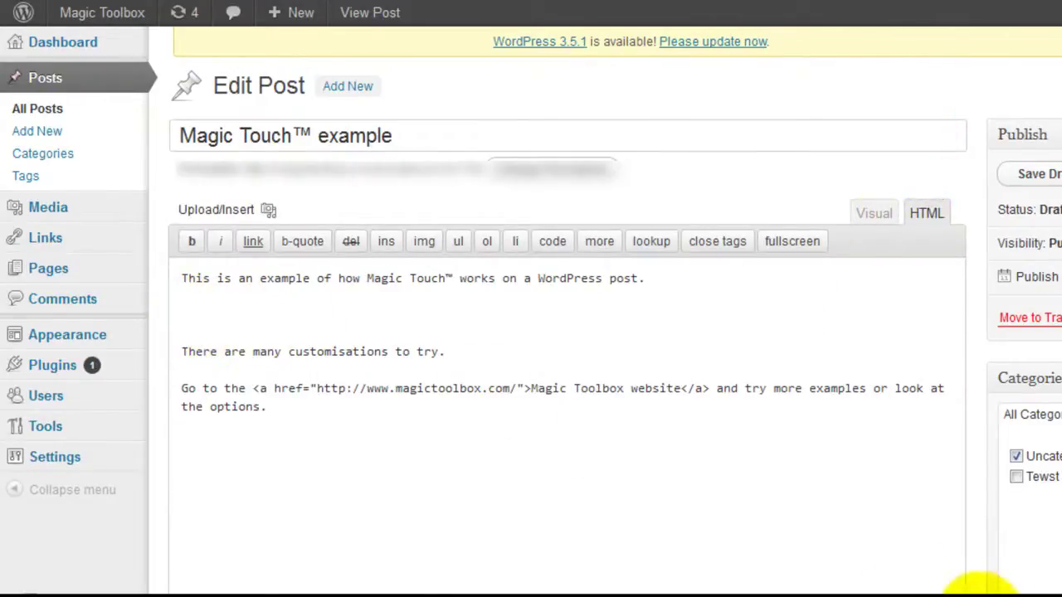
Bring up the notes and review the rebel1-main.jpg and rebel1-large.jpg image URLs.
{"action": "left_click", "coordinate": [987, 585]}
{"action": "left_click_drag", "start_coordinate": [863, 38], "coordinate": [224, 37]}
{"action": "left_click", "coordinate": [896, 81]}
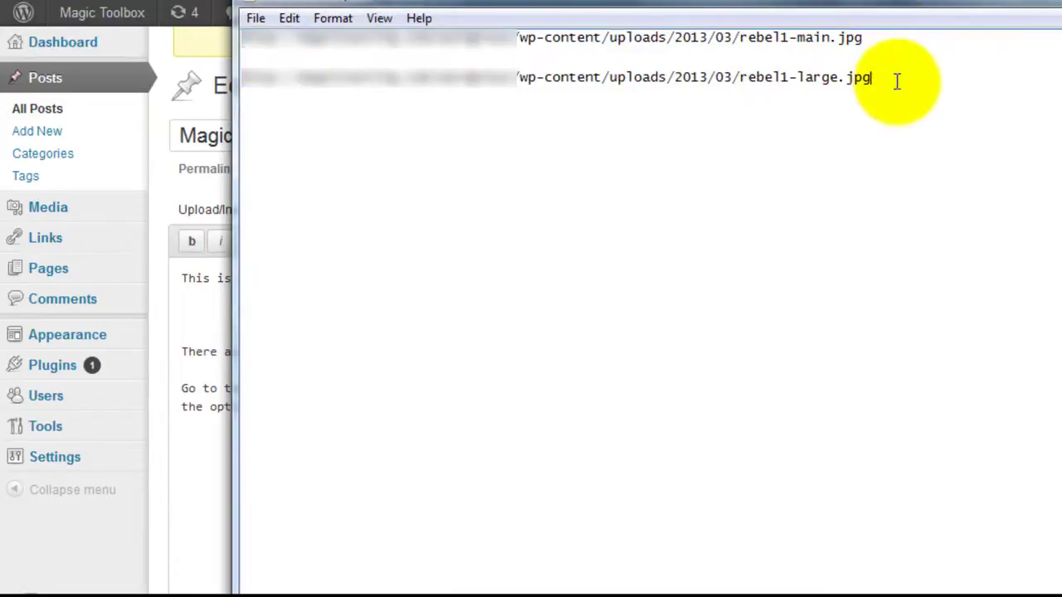
{"action": "left_click_drag", "start_coordinate": [881, 78], "coordinate": [244, 86]}
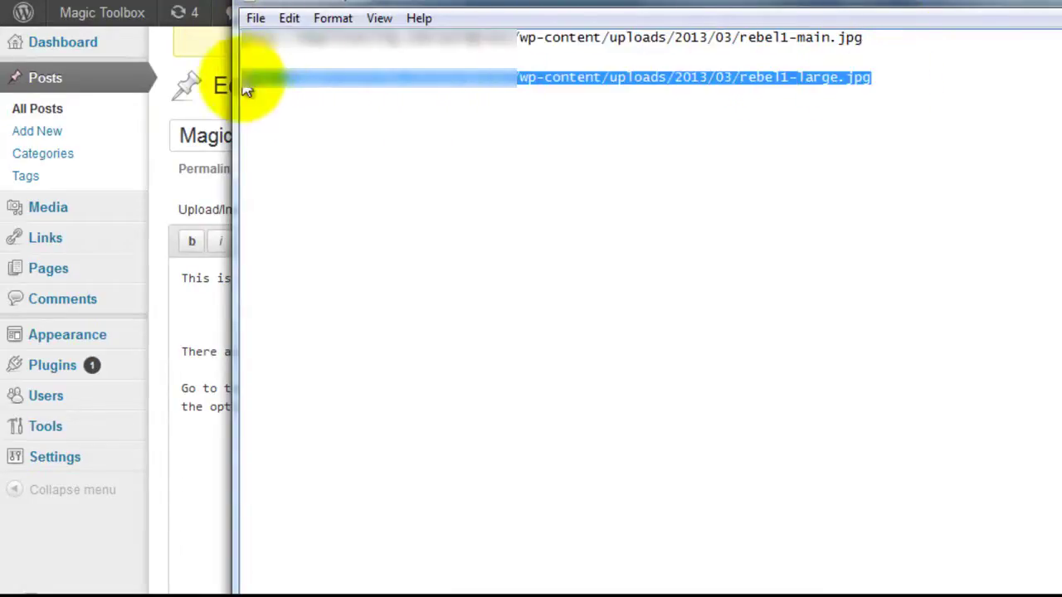
{"action": "left_click", "coordinate": [879, 78]}
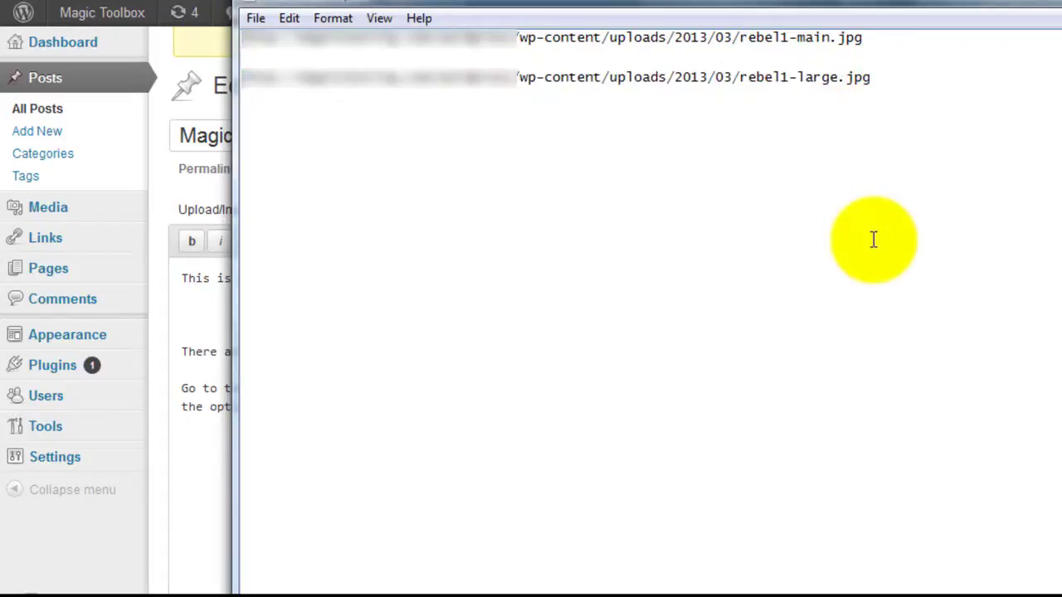
Go back to the post editor, then view the Installation section of Magic Touch's integration page.
{"action": "mouse_move", "coordinate": [866, 589]}
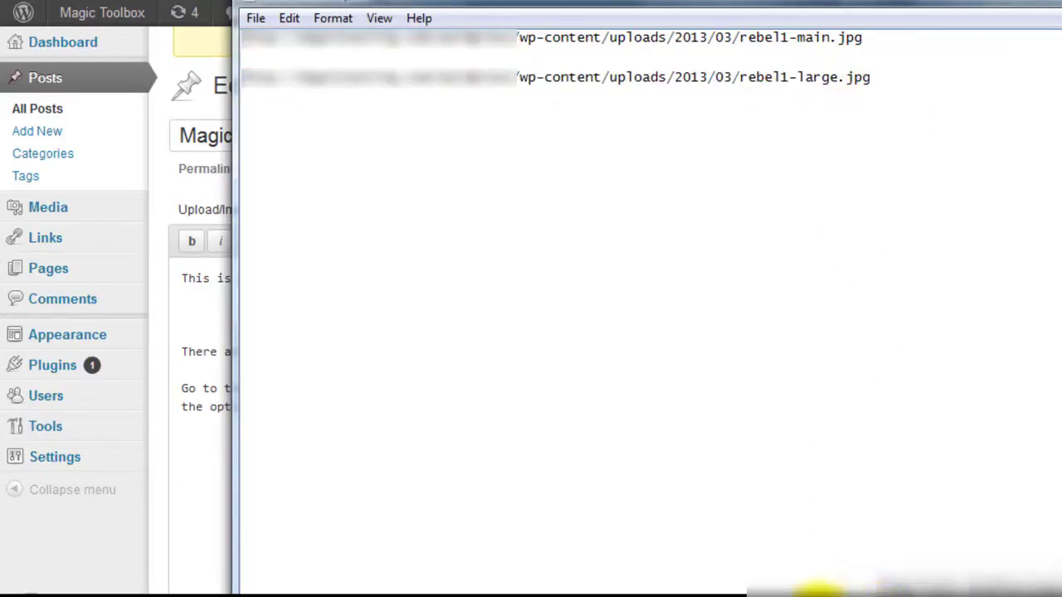
{"action": "left_click", "coordinate": [797, 587]}
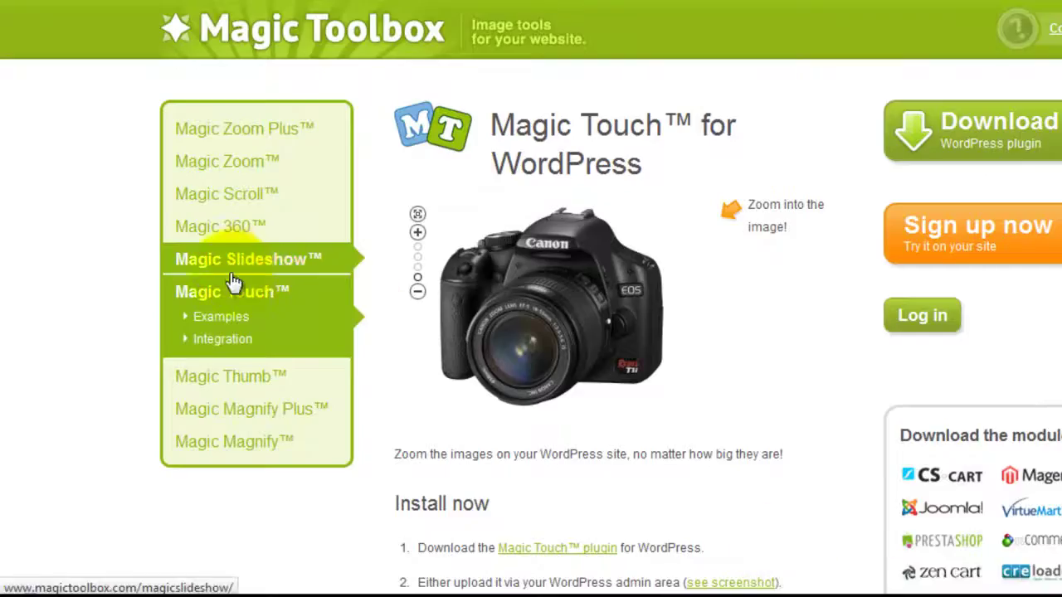
{"action": "left_click", "coordinate": [222, 340]}
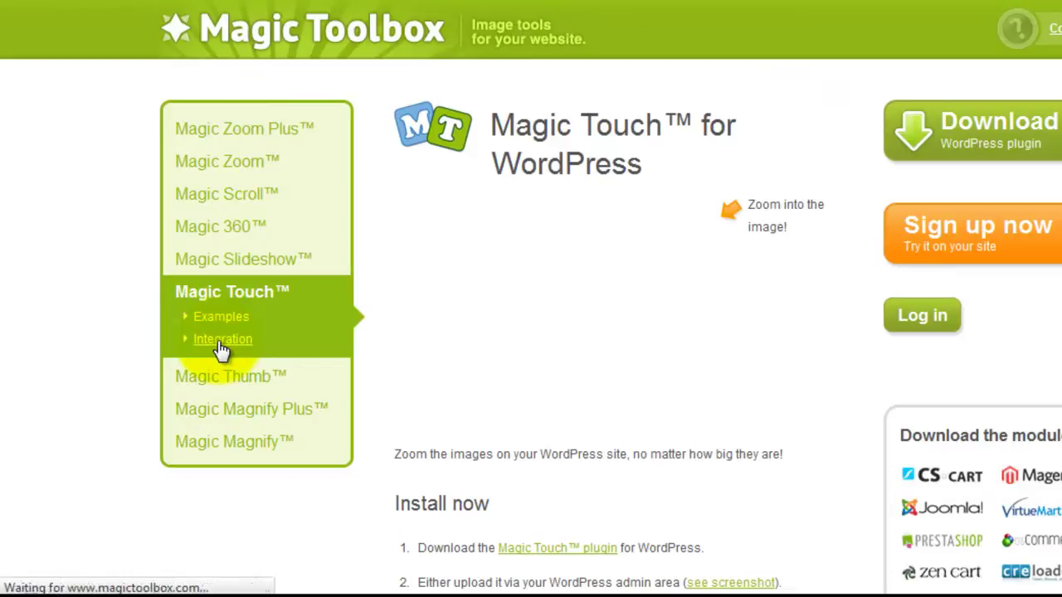
{"action": "left_click", "coordinate": [429, 225]}
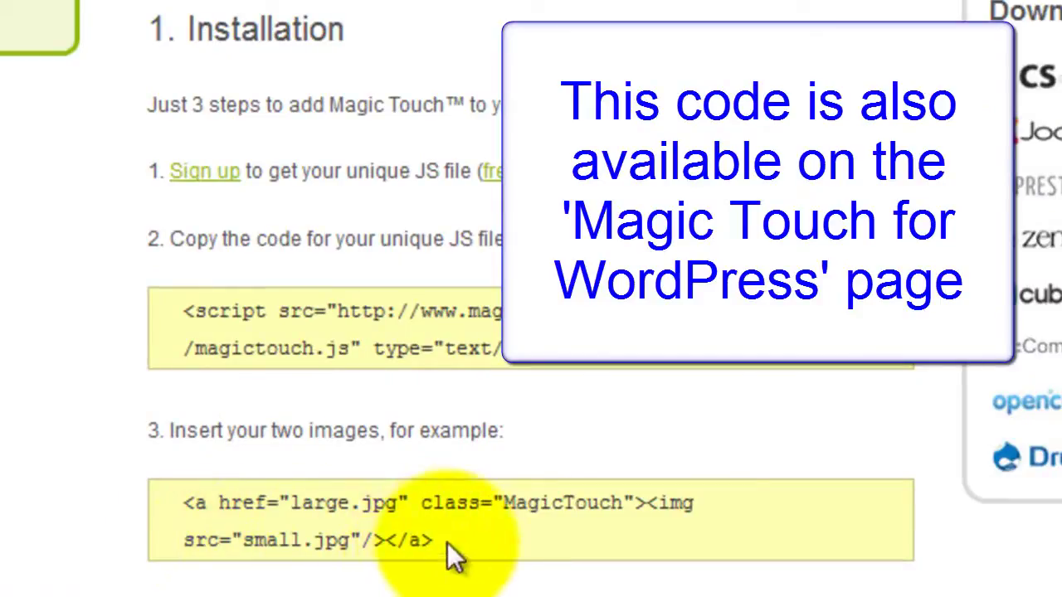
Copy the step 3 example image link code.
{"action": "left_click_drag", "start_coordinate": [446, 556], "coordinate": [184, 521]}
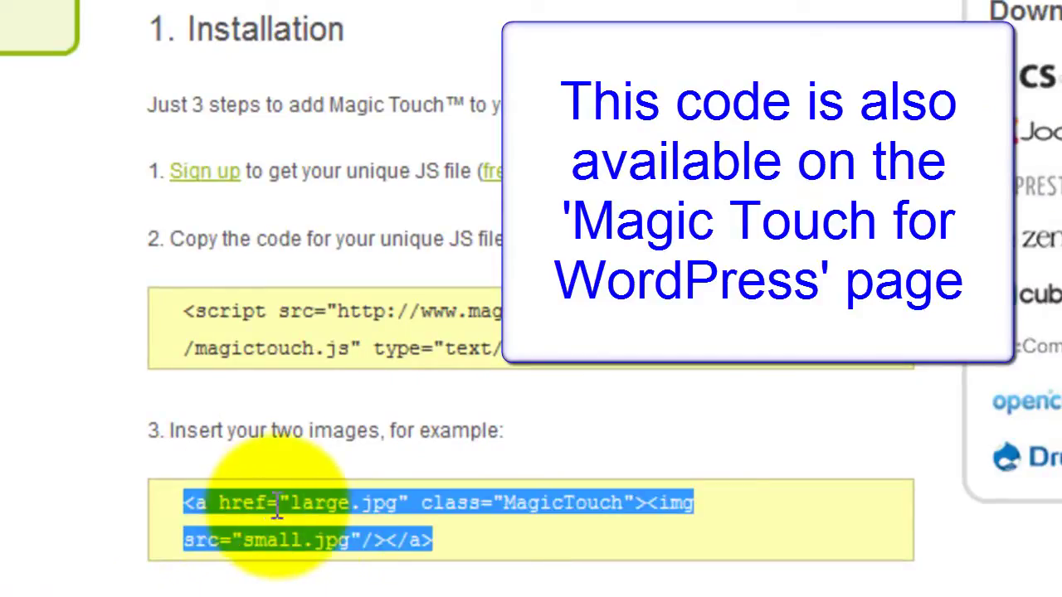
{"action": "right_click", "coordinate": [293, 516]}
{"action": "left_click", "coordinate": [377, 537]}
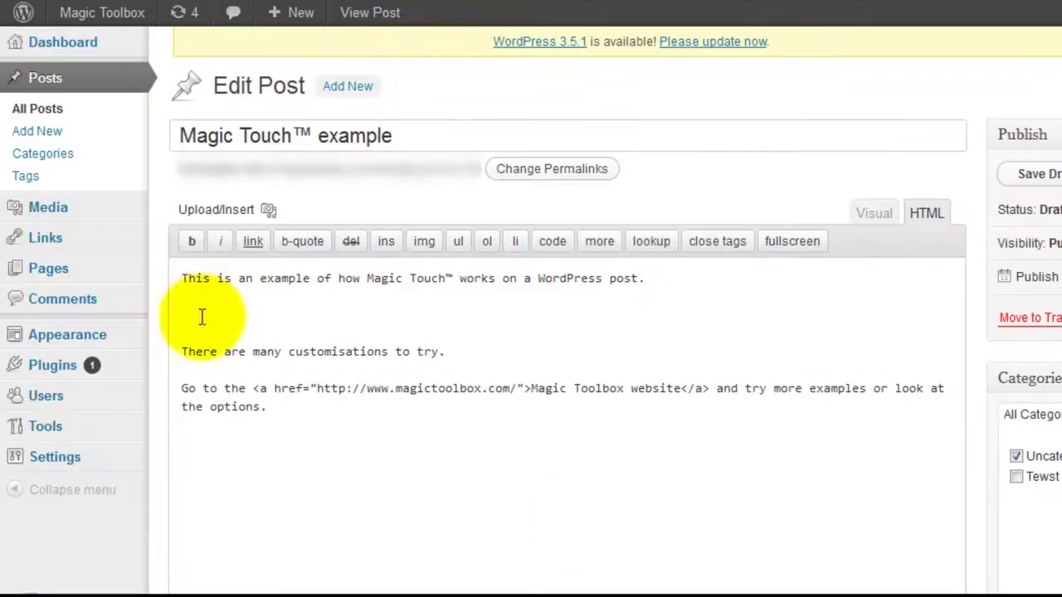
Paste the Magic Touch example code into the post and select the large.jpg placeholder.
{"action": "right_click", "coordinate": [202, 315]}
{"action": "left_click", "coordinate": [249, 391]}
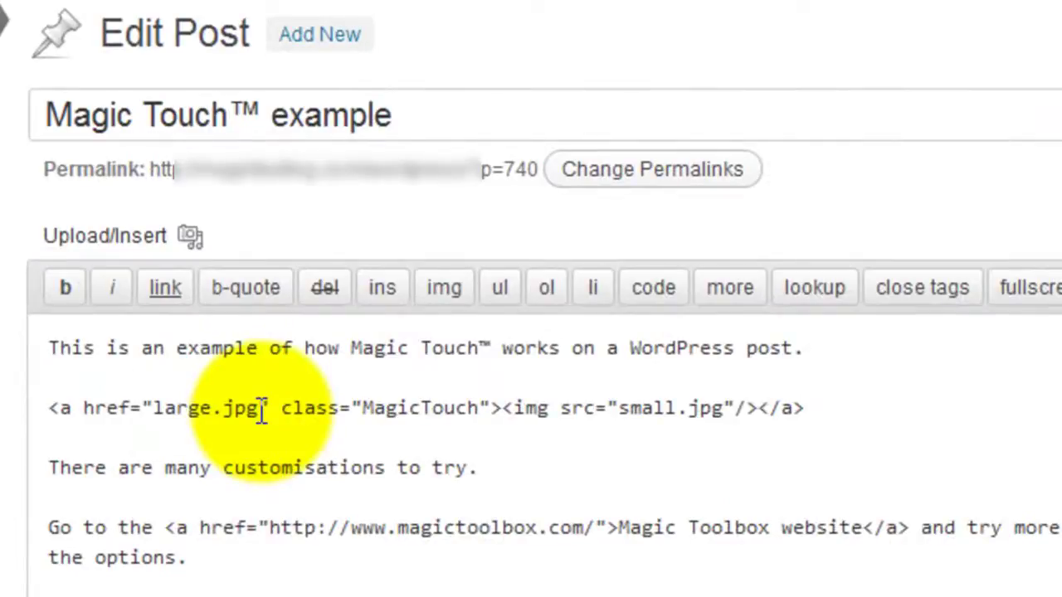
{"action": "left_click_drag", "start_coordinate": [296, 339], "coordinate": [224, 342]}
{"action": "left_click_drag", "start_coordinate": [159, 414], "coordinate": [153, 410]}
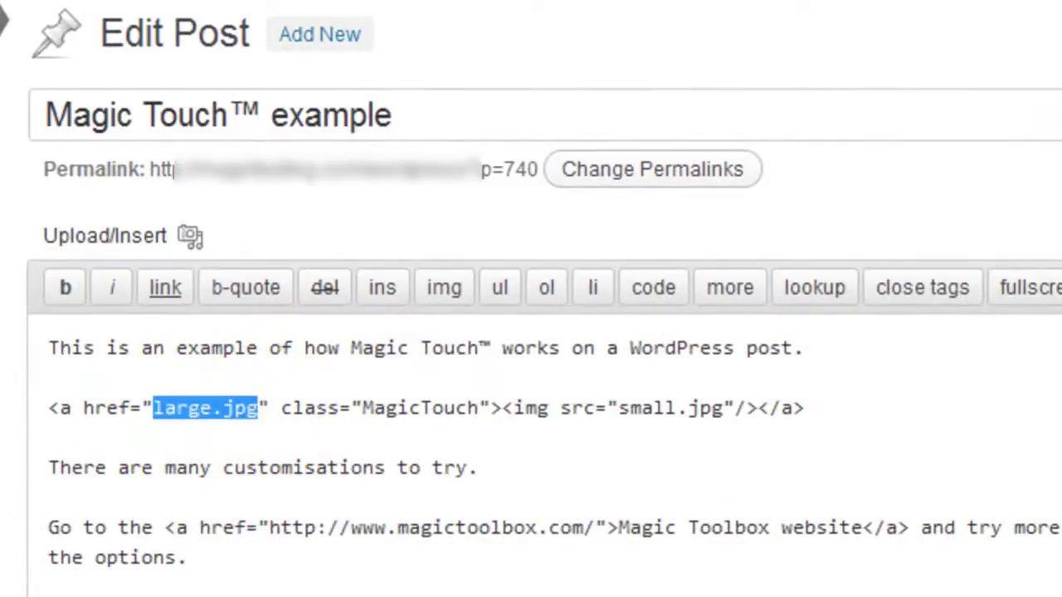
Replace large.jpg in the link with the full rebel1-large.jpg upload URL from the notes.
{"action": "key", "text": "alt+Tab"}
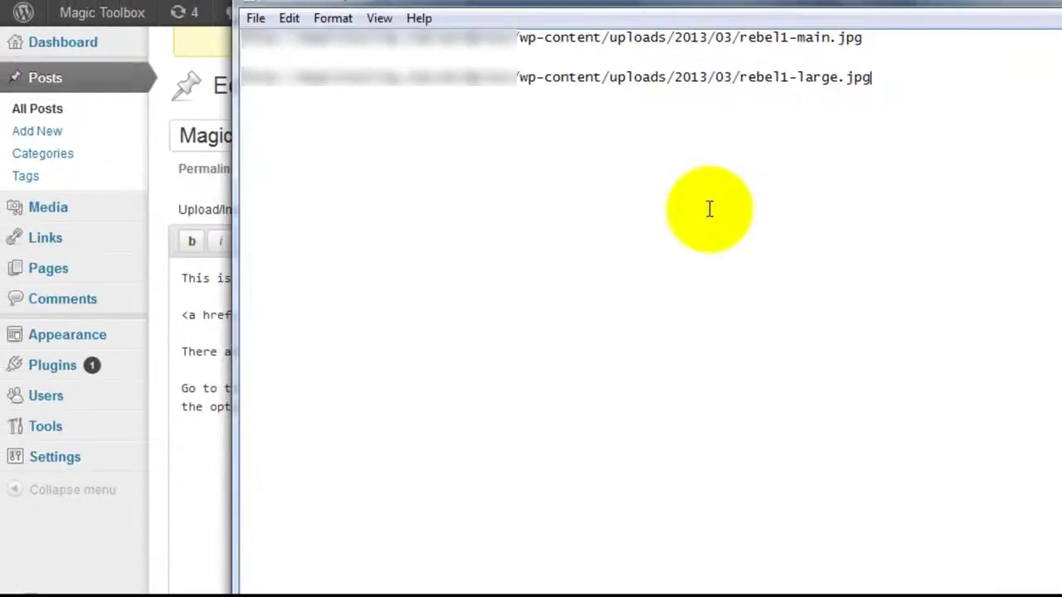
{"action": "left_click_drag", "start_coordinate": [884, 77], "coordinate": [248, 77]}
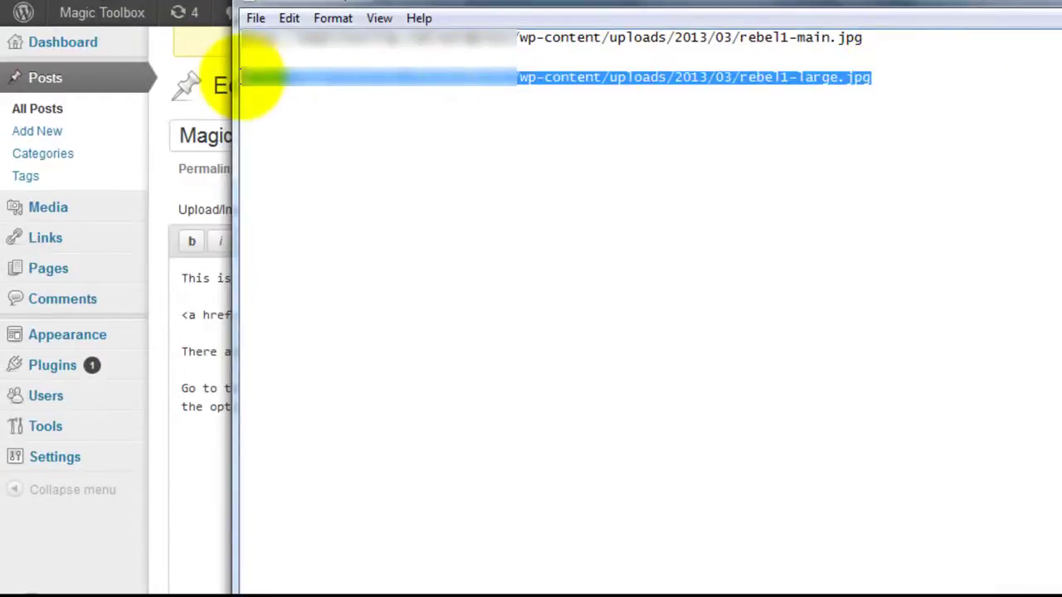
{"action": "right_click", "coordinate": [268, 75]}
{"action": "left_click", "coordinate": [307, 146]}
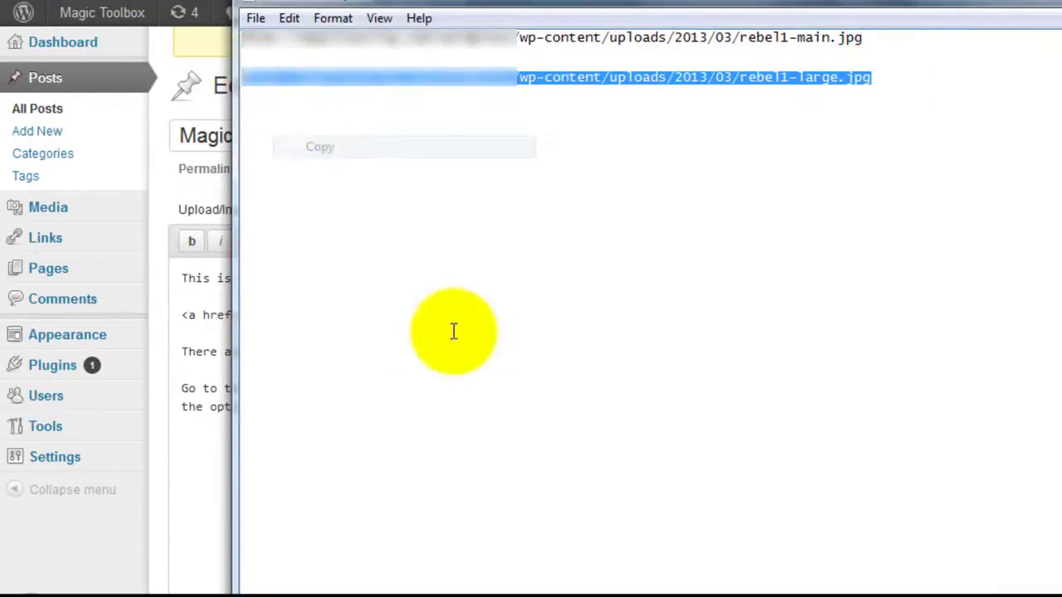
{"action": "key", "text": "alt+Tab"}
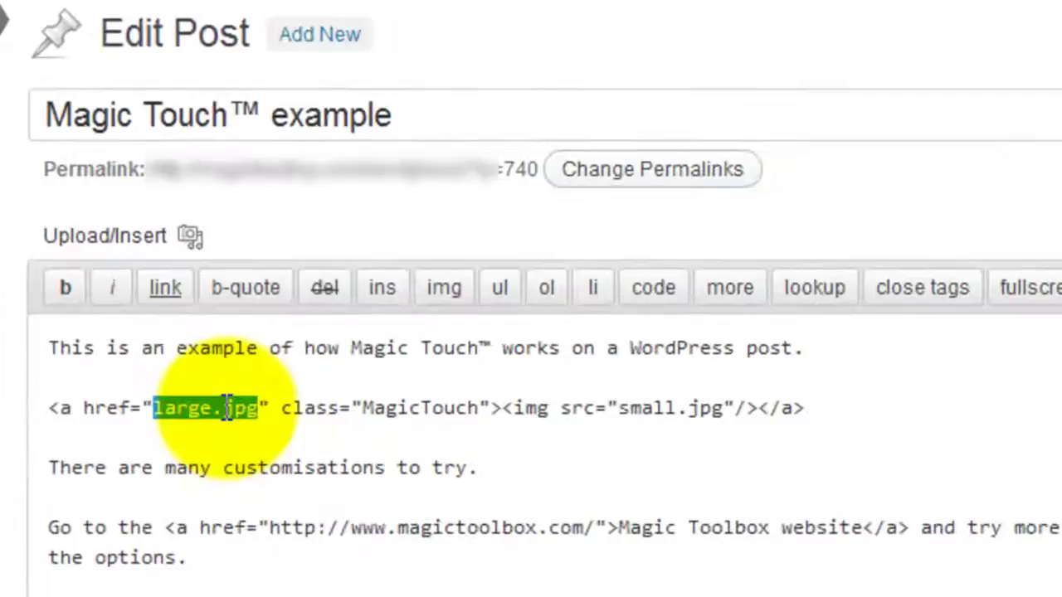
{"action": "right_click", "coordinate": [292, 316]}
{"action": "left_click", "coordinate": [314, 558]}
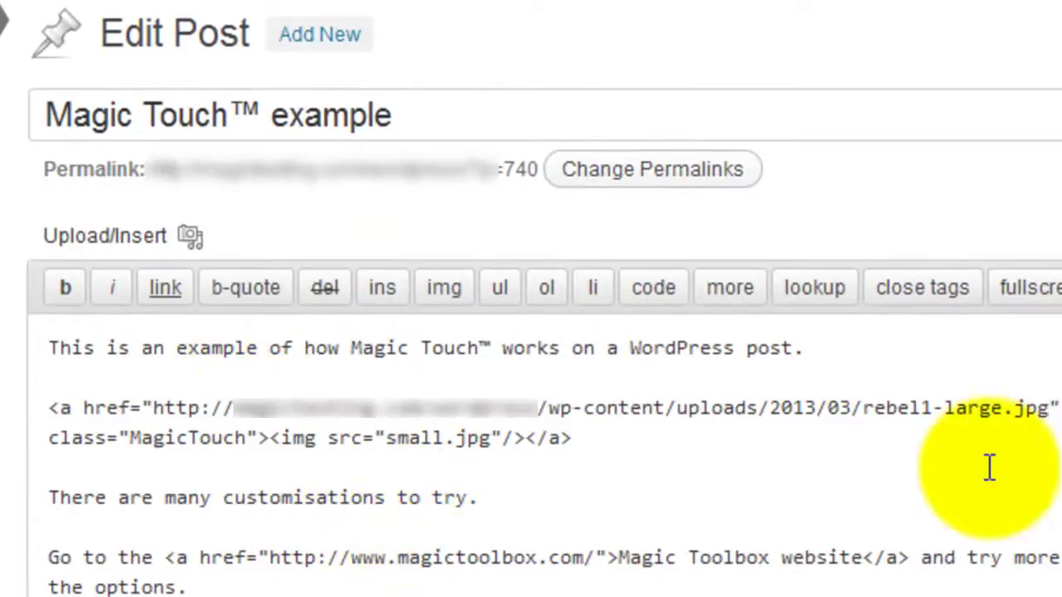
Select small.jpg in the image source and copy the rebel1-main.jpg URL from the notes.
{"action": "left_click_drag", "start_coordinate": [45, 438], "coordinate": [255, 440]}
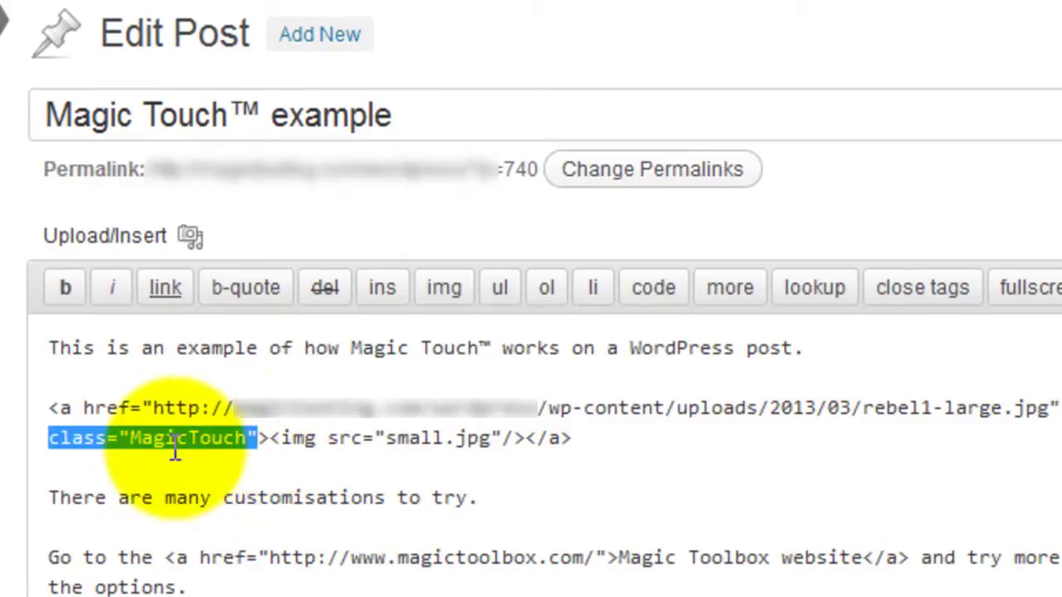
{"action": "left_click", "coordinate": [384, 438]}
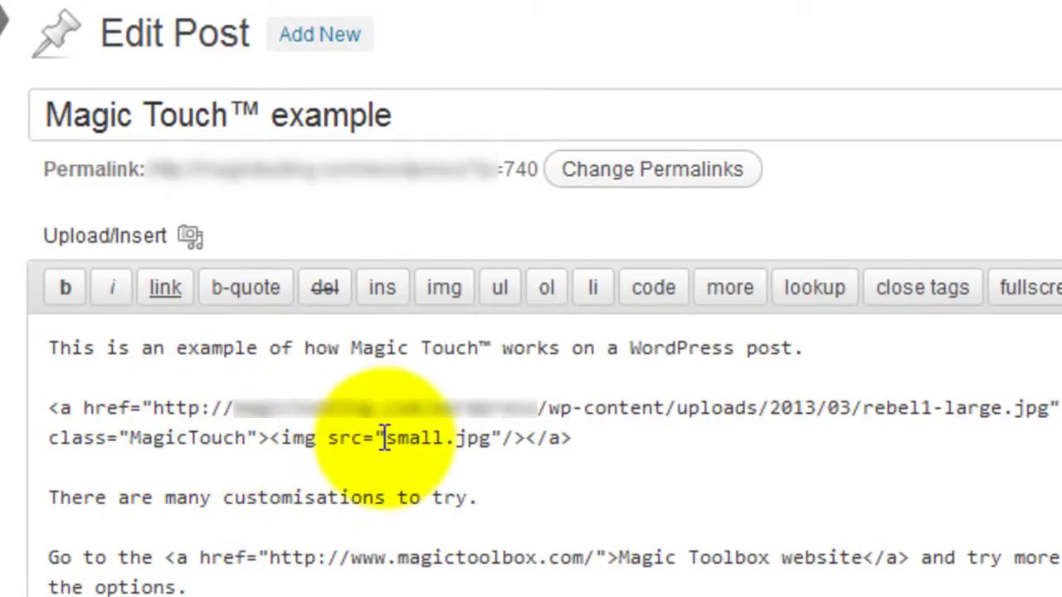
{"action": "left_click_drag", "start_coordinate": [384, 438], "coordinate": [490, 438]}
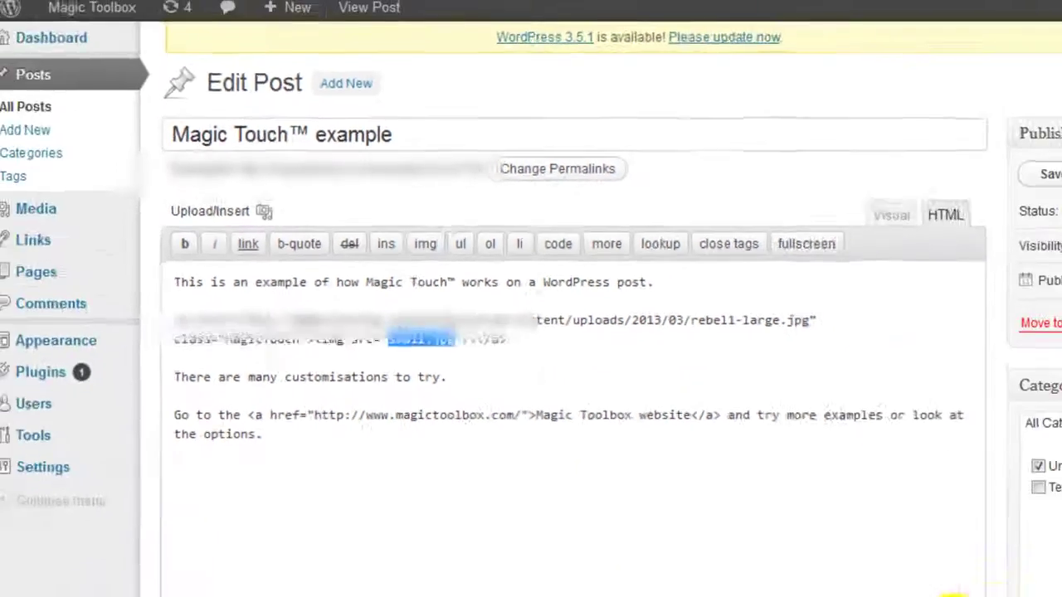
{"action": "key", "text": "alt+Tab"}
{"action": "left_click", "coordinate": [881, 37]}
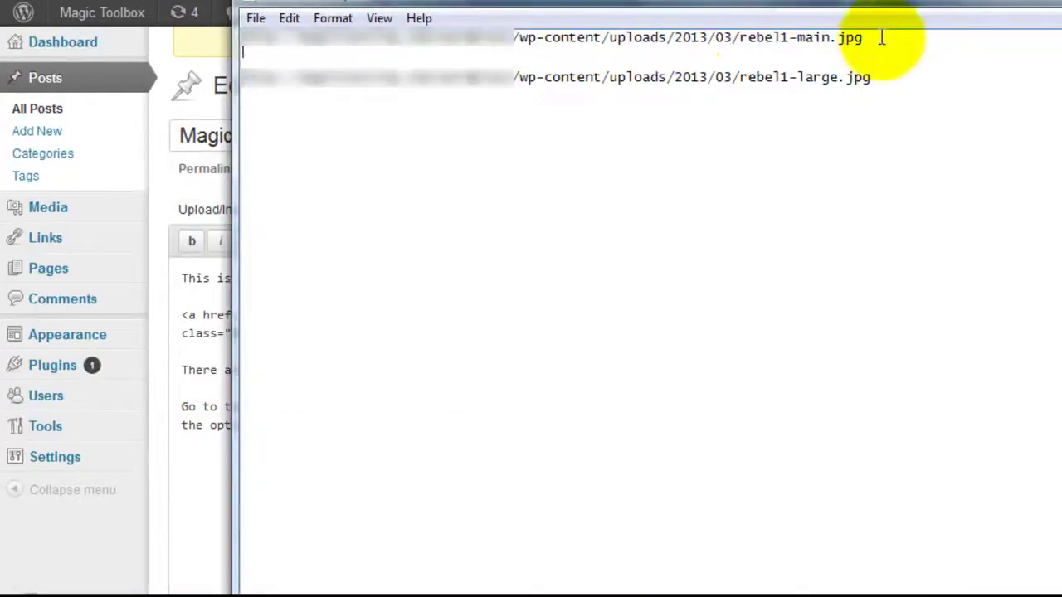
{"action": "left_click_drag", "start_coordinate": [881, 37], "coordinate": [245, 37]}
{"action": "left_click", "coordinate": [288, 17]}
{"action": "left_click", "coordinate": [294, 105]}
{"action": "left_click", "coordinate": [735, 592]}
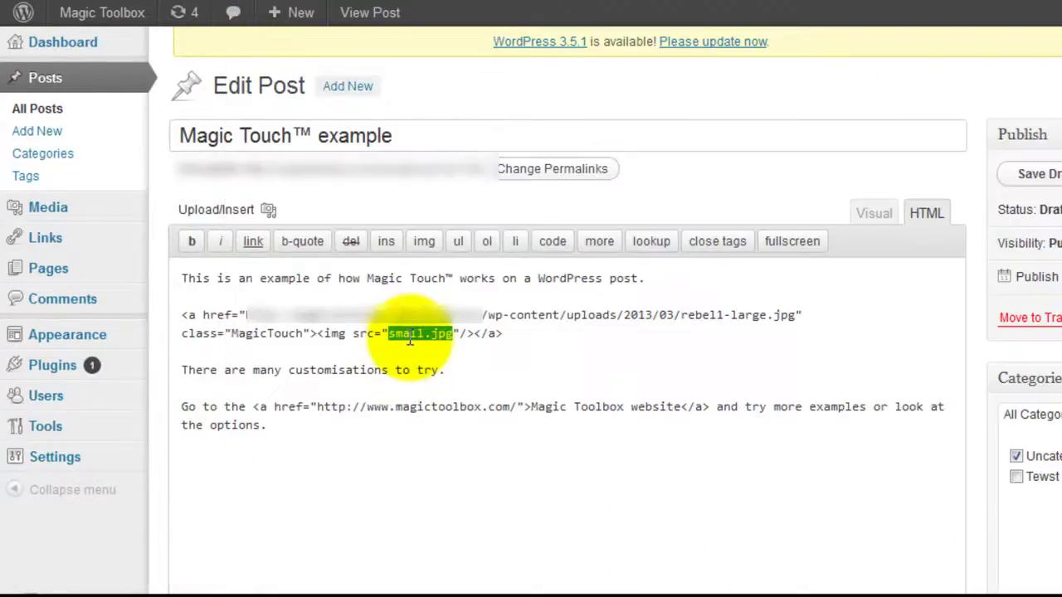
Paste the rebel1-main.jpg URL over small.jpg and save the post as a draft.
{"action": "right_click", "coordinate": [409, 339]}
{"action": "left_click", "coordinate": [477, 428]}
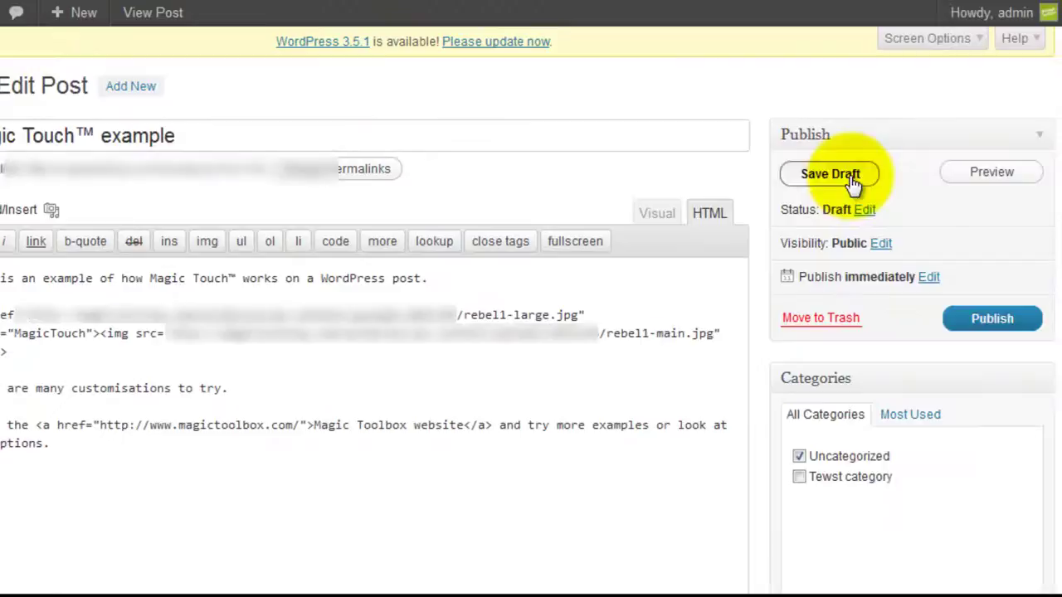
{"action": "left_click", "coordinate": [852, 181]}
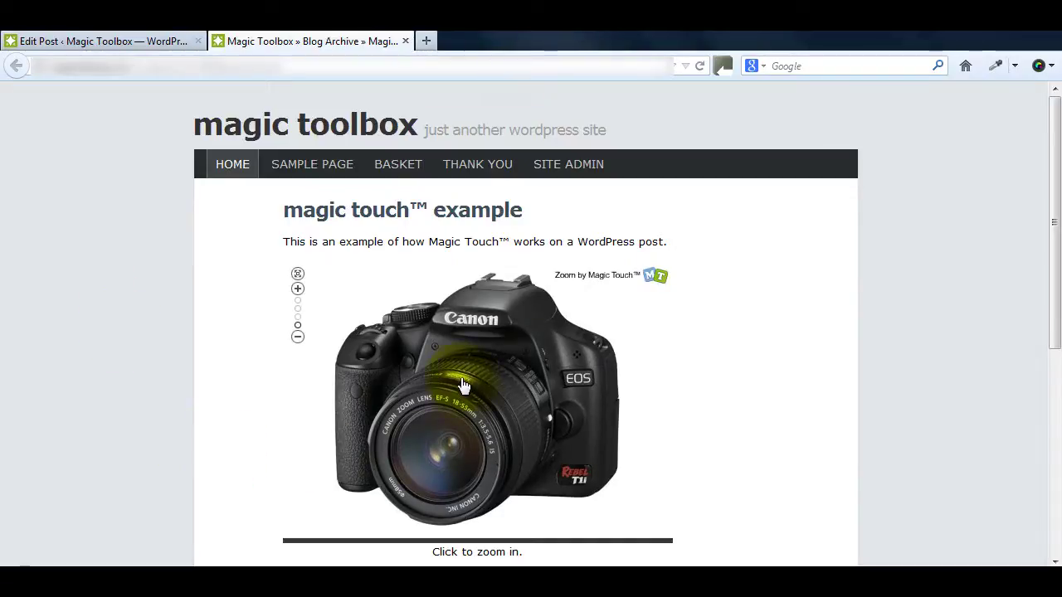
Zoom into the Canon camera photo two further magnification levels.
{"action": "mouse_move", "coordinate": [462, 383]}
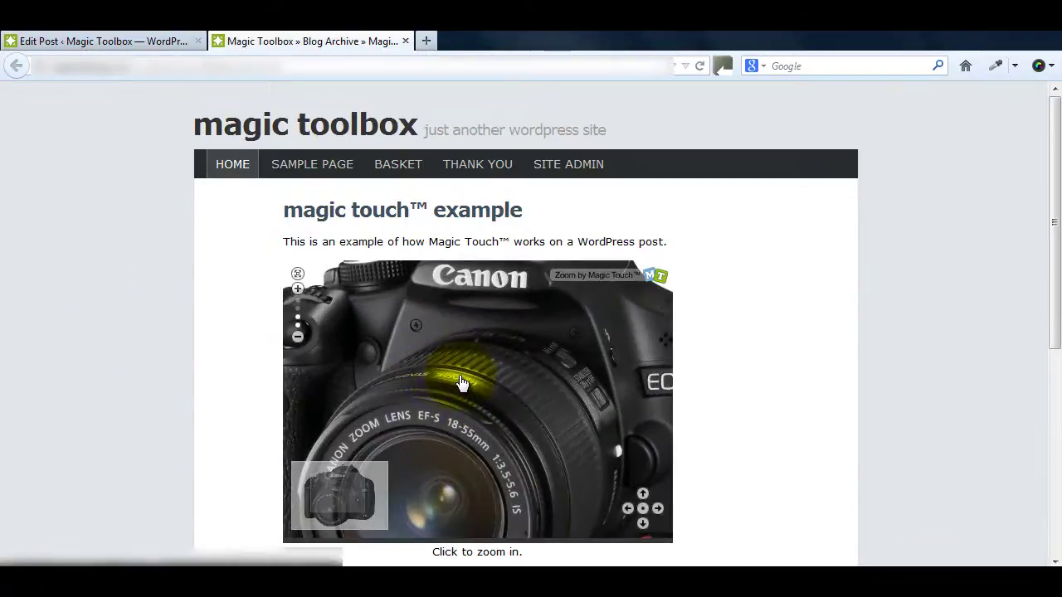
{"action": "left_click", "coordinate": [363, 320]}
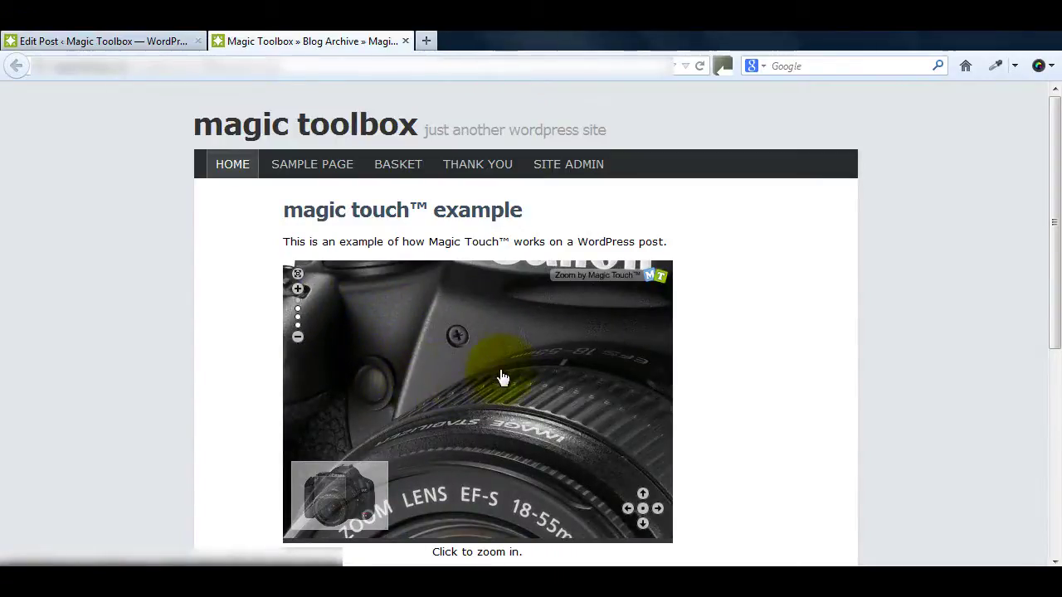
{"action": "left_click", "coordinate": [407, 417]}
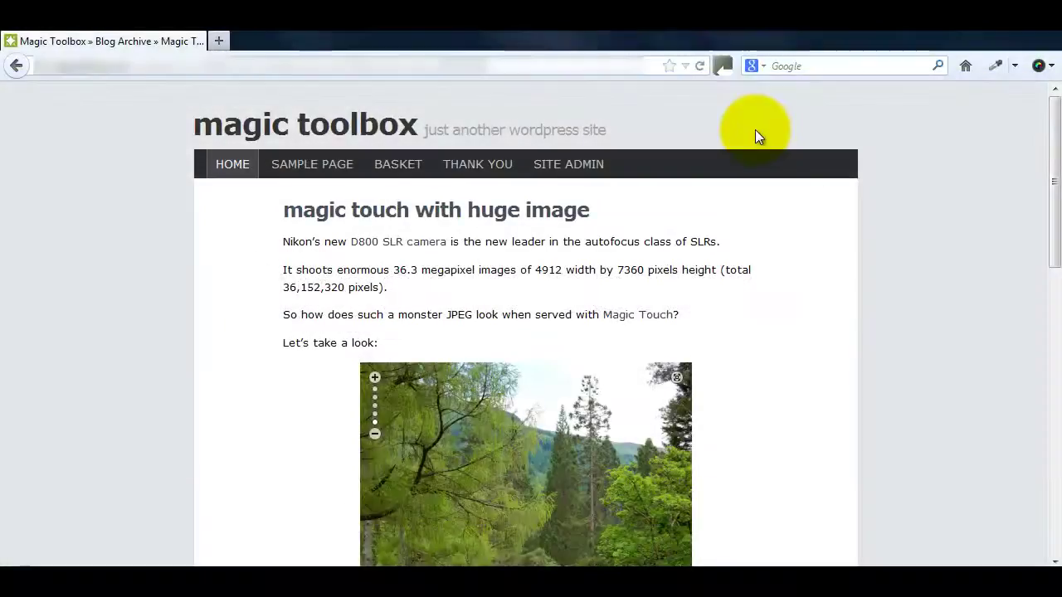
Zoom deep into the forest photo with click and scroll wheel, then show it full screen.
{"action": "scroll", "coordinate": [757, 141], "scroll_direction": "down", "scroll_amount": 6}
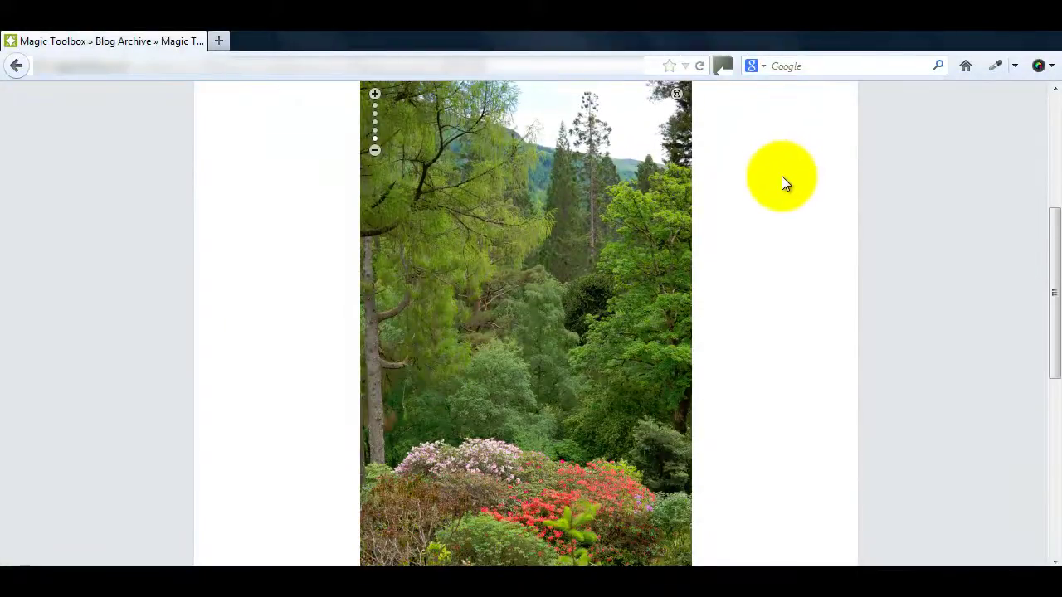
{"action": "scroll", "coordinate": [810, 238], "scroll_direction": "down", "scroll_amount": 2}
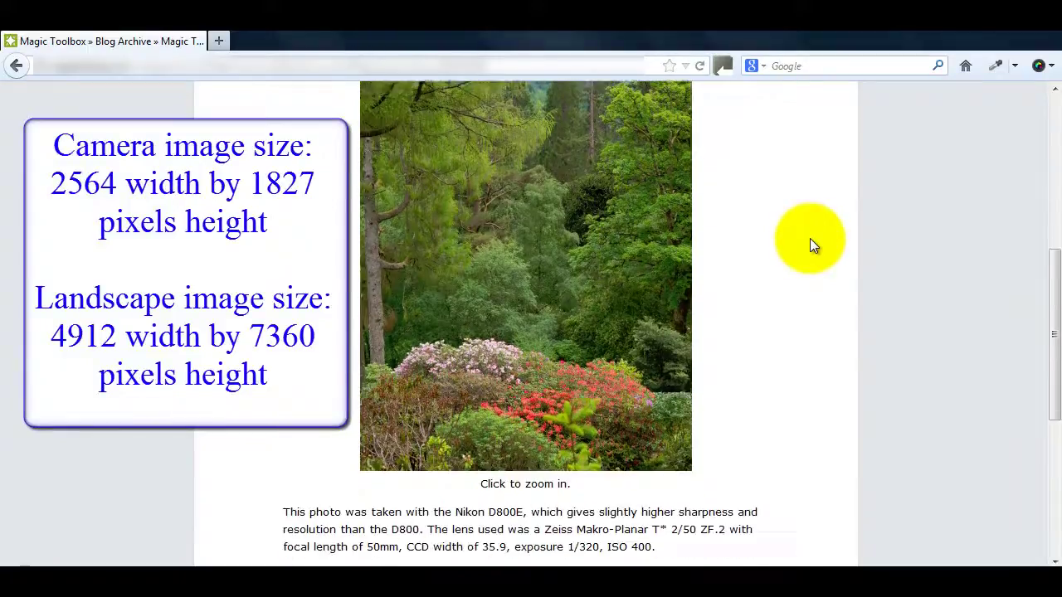
{"action": "scroll", "coordinate": [817, 222], "scroll_direction": "down", "scroll_amount": 2}
{"action": "scroll", "coordinate": [825, 200], "scroll_direction": "up", "scroll_amount": 5}
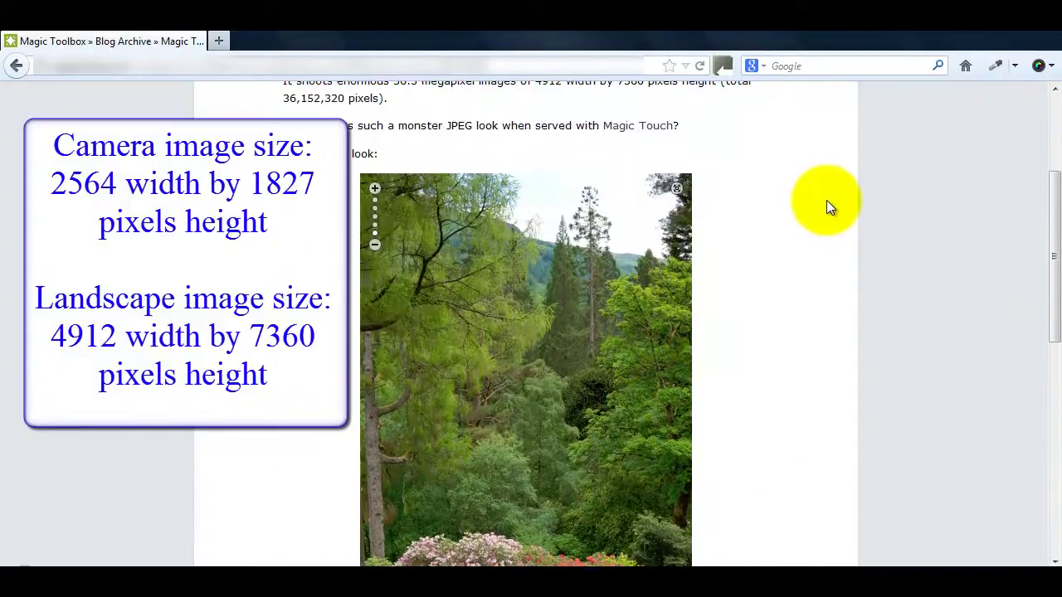
{"action": "left_click", "coordinate": [547, 317]}
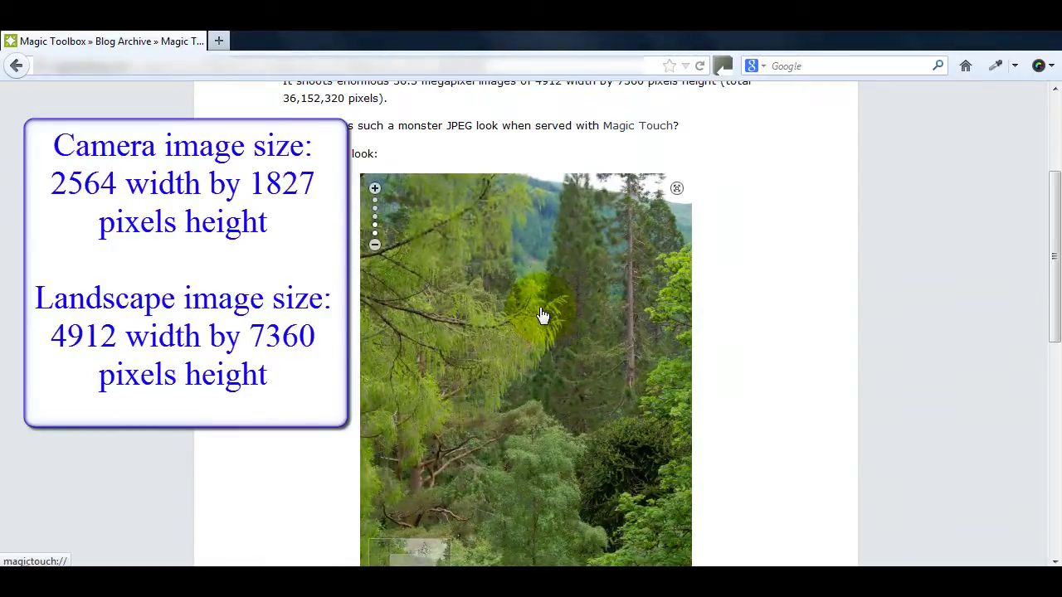
{"action": "scroll", "coordinate": [541, 316], "scroll_direction": "up", "scroll_amount": 1}
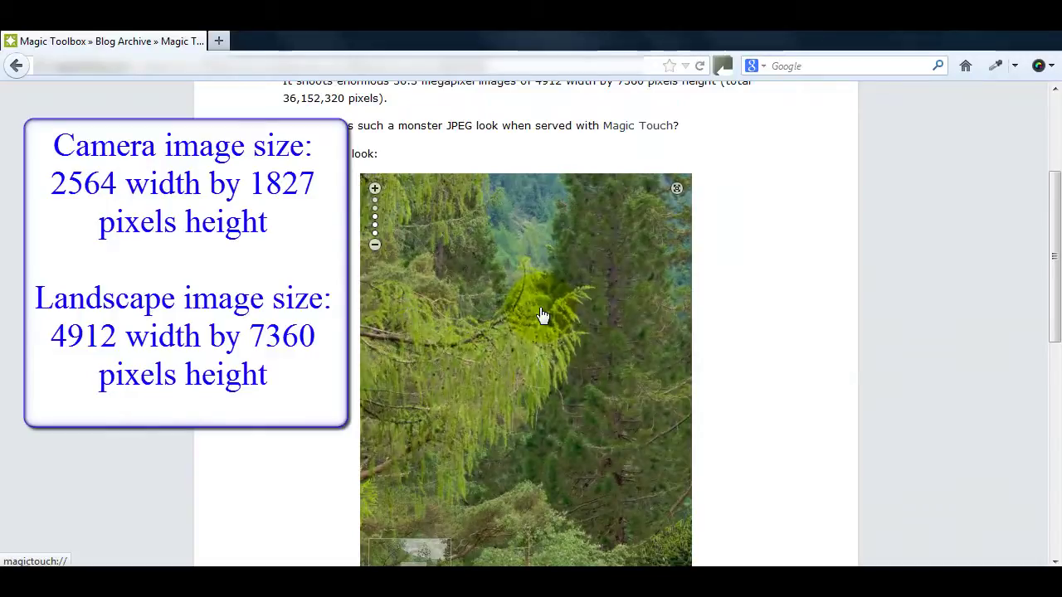
{"action": "scroll", "coordinate": [542, 315], "scroll_direction": "up", "scroll_amount": 1}
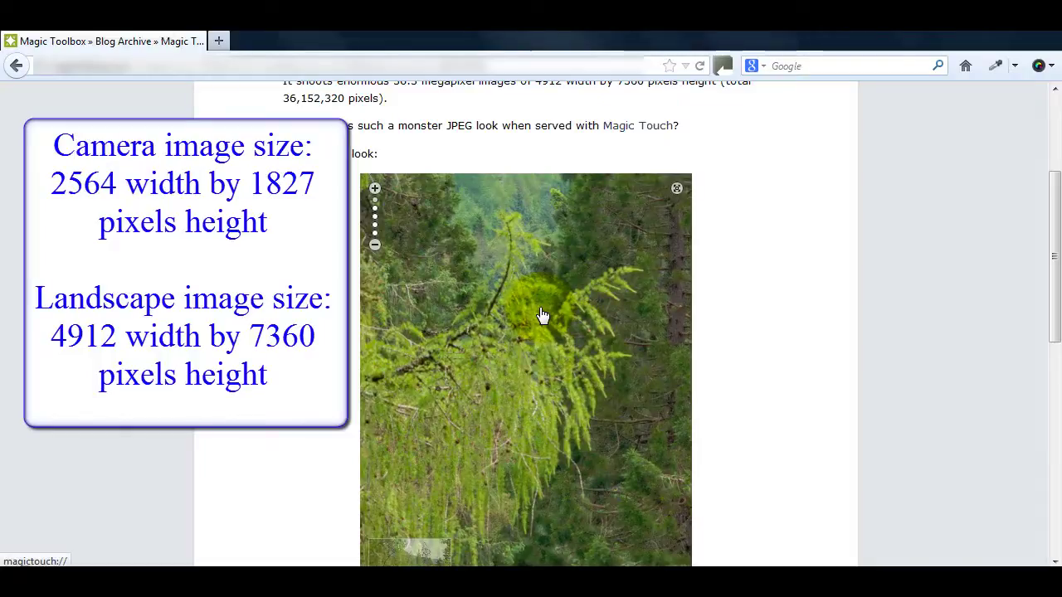
{"action": "scroll", "coordinate": [541, 315], "scroll_direction": "up", "scroll_amount": 1}
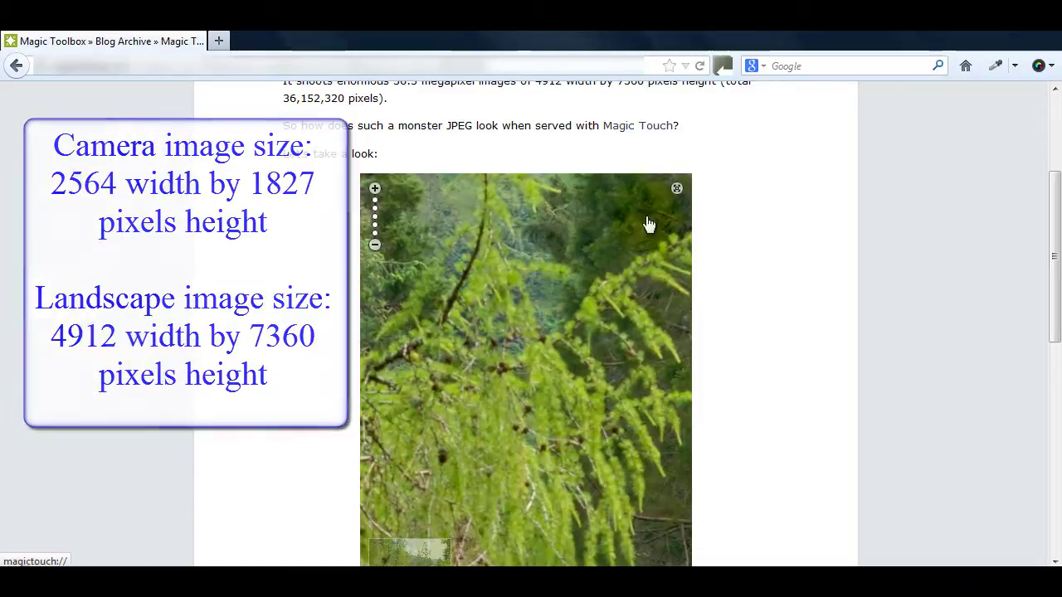
{"action": "left_click", "coordinate": [676, 190]}
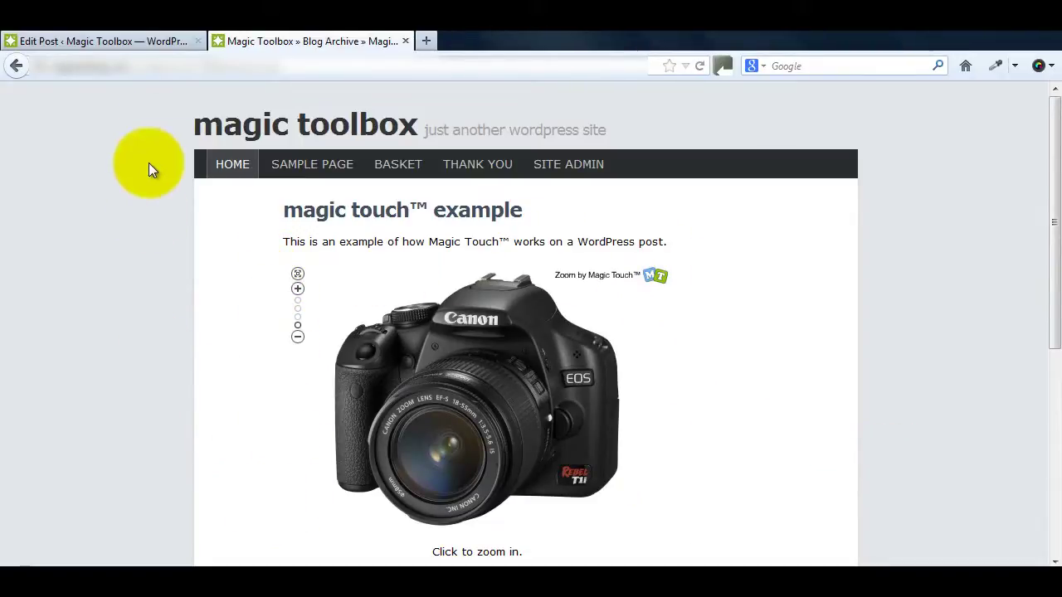
Open Magic Touch Configuration under Plugins and select the current zoom-level quantity of 4.
{"action": "left_click", "coordinate": [140, 39]}
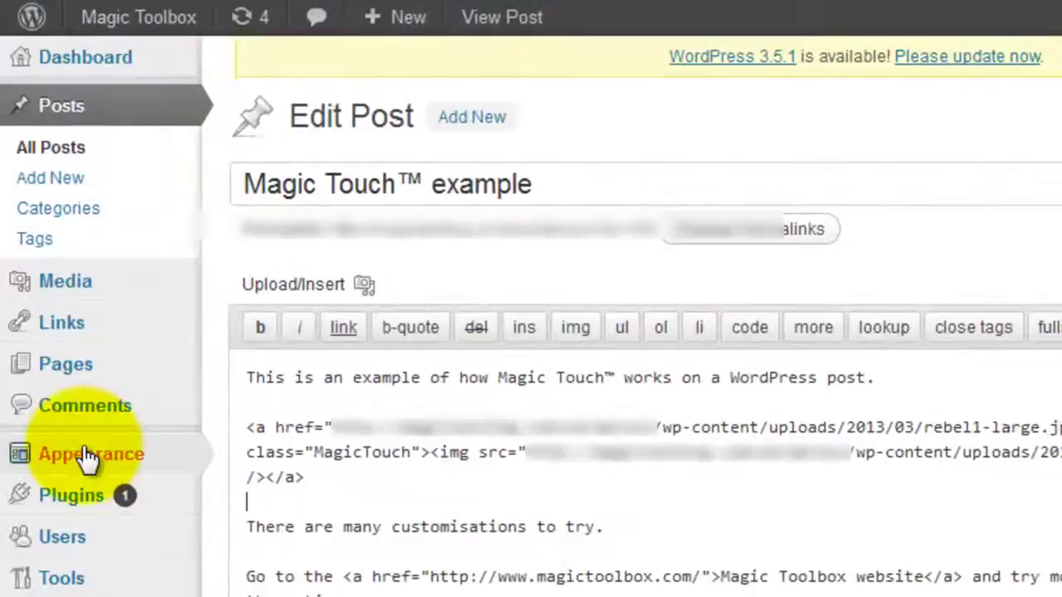
{"action": "mouse_move", "coordinate": [77, 470]}
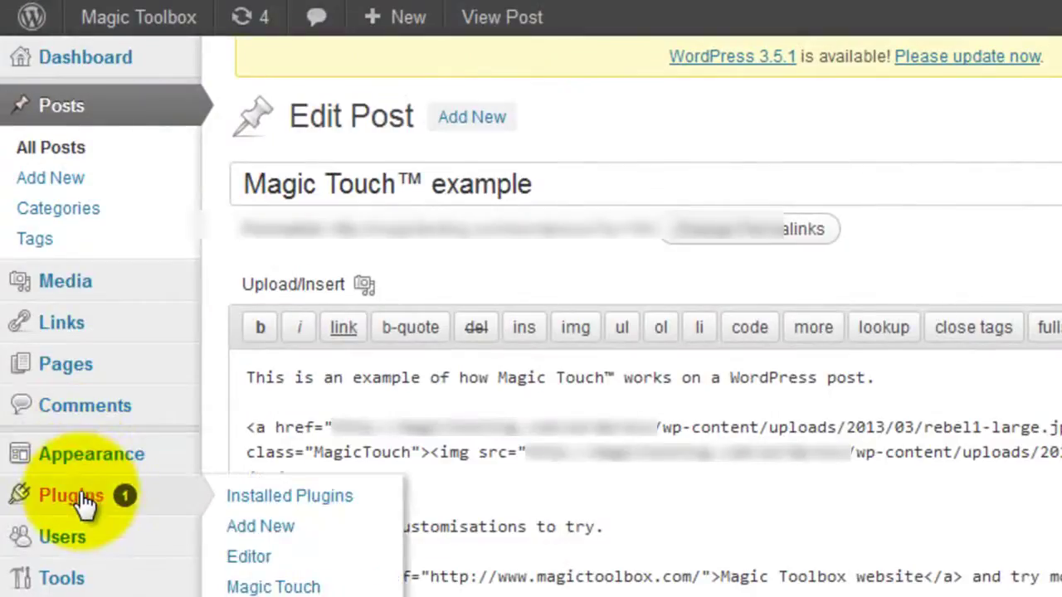
{"action": "left_click", "coordinate": [83, 500]}
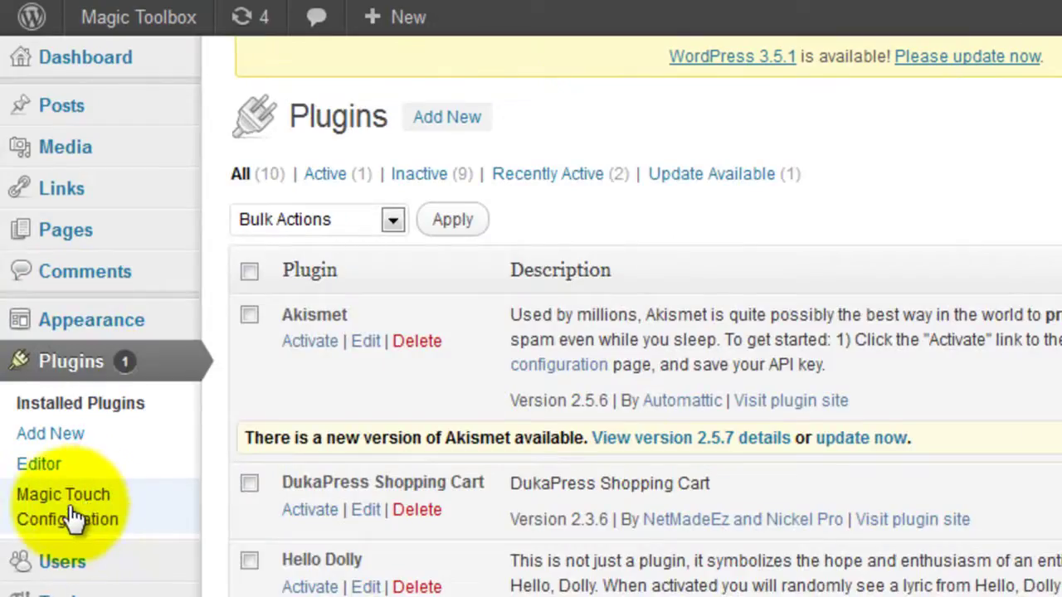
{"action": "left_click", "coordinate": [73, 519]}
{"action": "scroll", "coordinate": [689, 538], "scroll_direction": "down", "scroll_amount": 5}
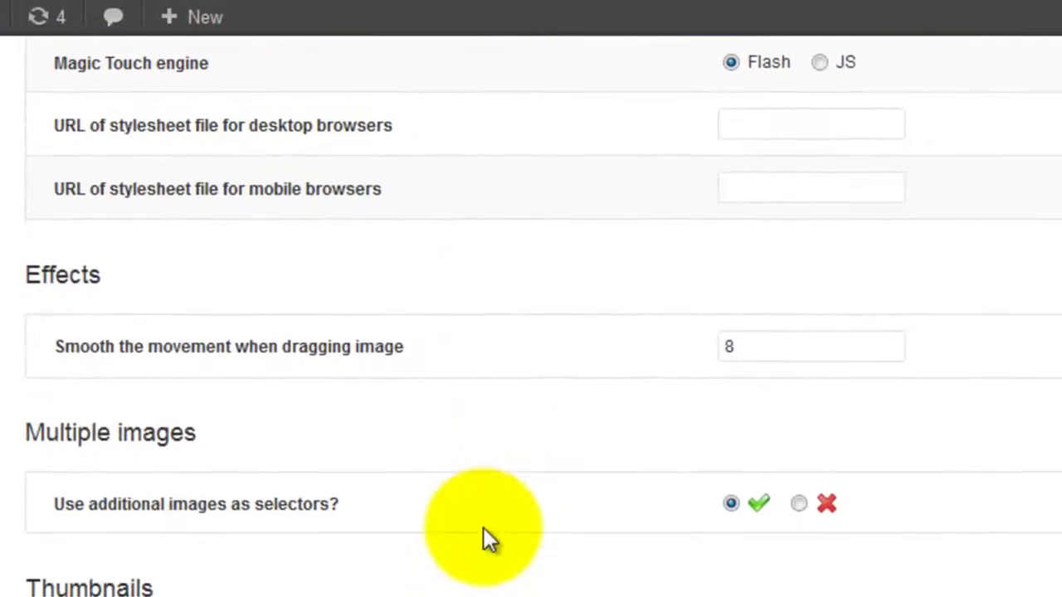
{"action": "scroll", "coordinate": [484, 529], "scroll_direction": "down", "scroll_amount": 10}
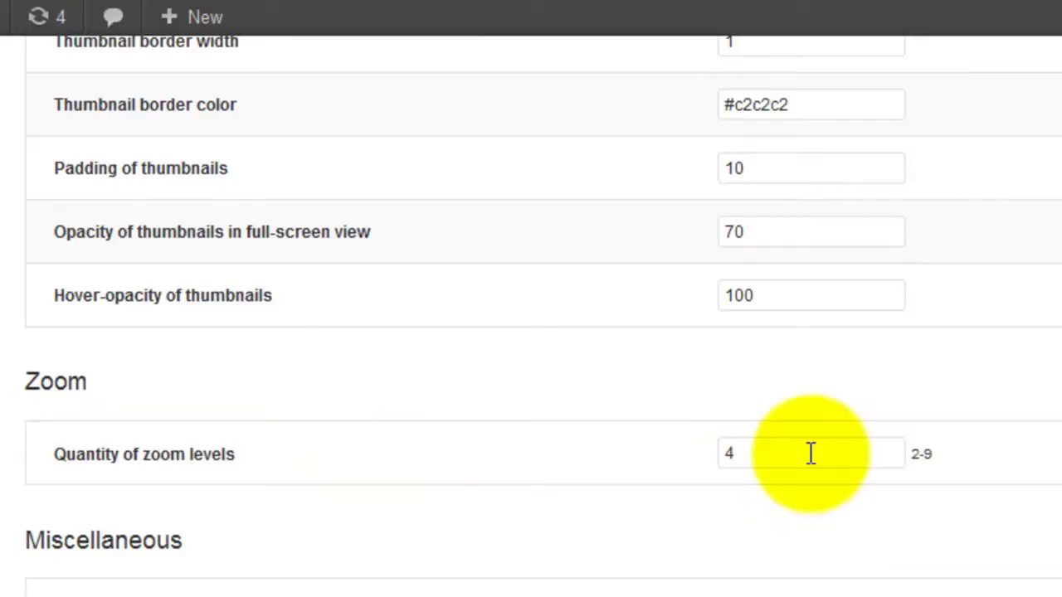
{"action": "left_click_drag", "start_coordinate": [810, 453], "coordinate": [669, 455]}
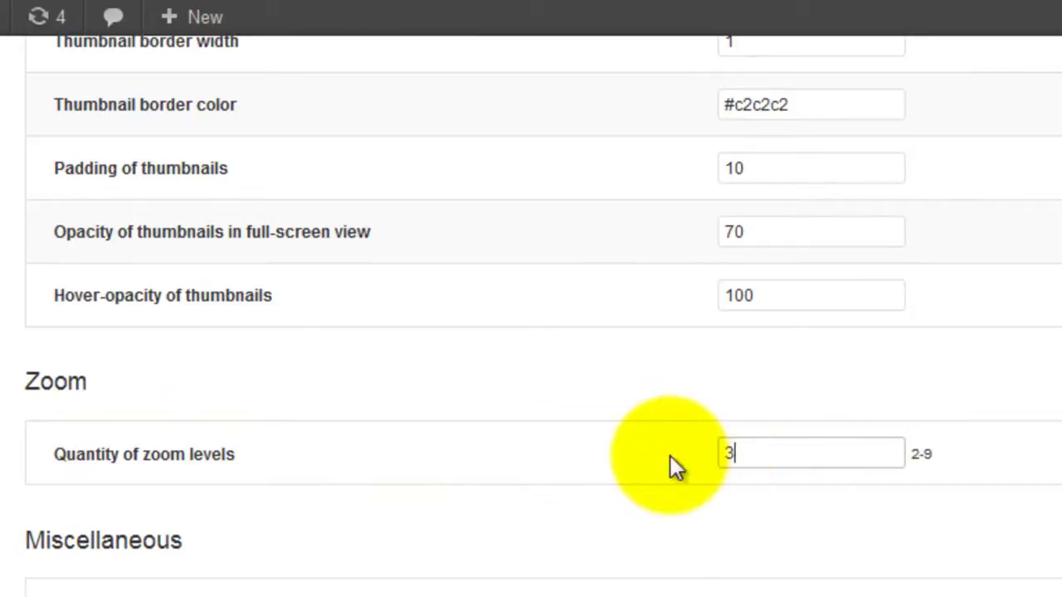
Enter 3 zoom levels and change the message under images to 'Enter any text you want here...'.
{"action": "type", "text": "3"}
{"action": "scroll", "coordinate": [401, 539], "scroll_direction": "down", "scroll_amount": 4}
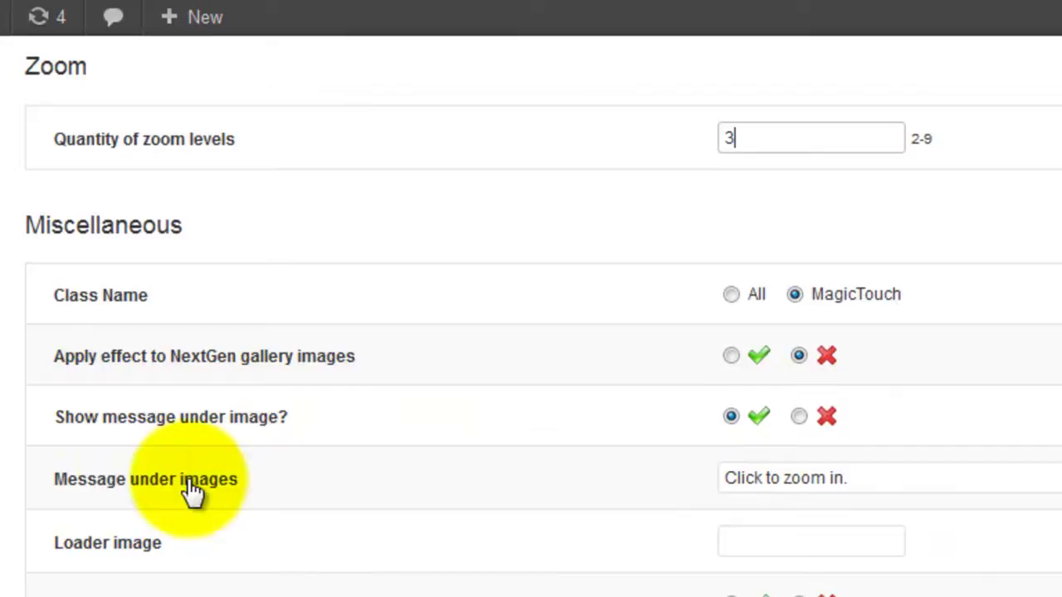
{"action": "left_click", "coordinate": [846, 478]}
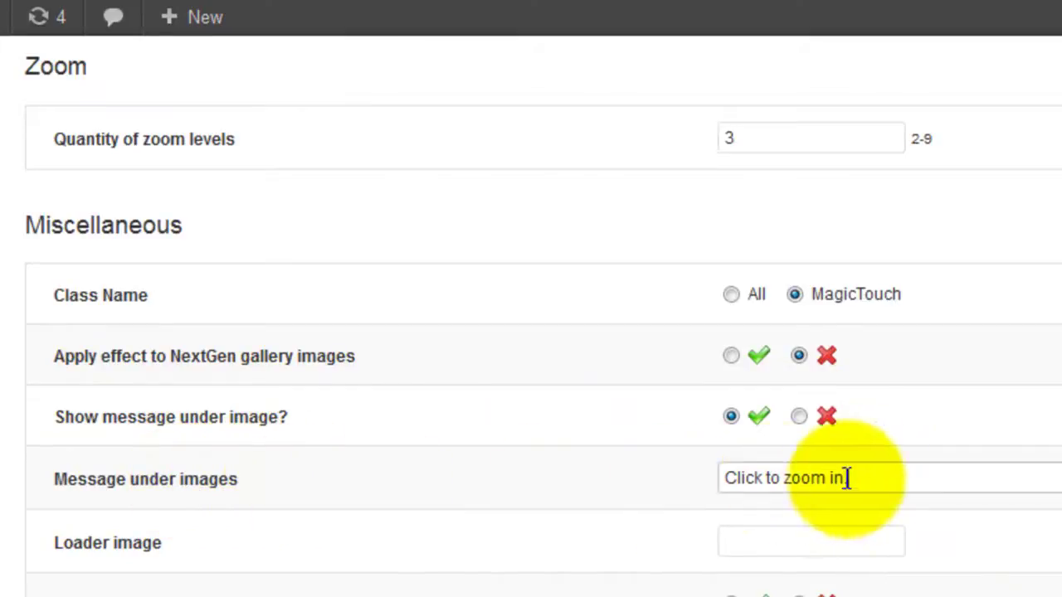
{"action": "left_click_drag", "start_coordinate": [846, 477], "coordinate": [699, 481]}
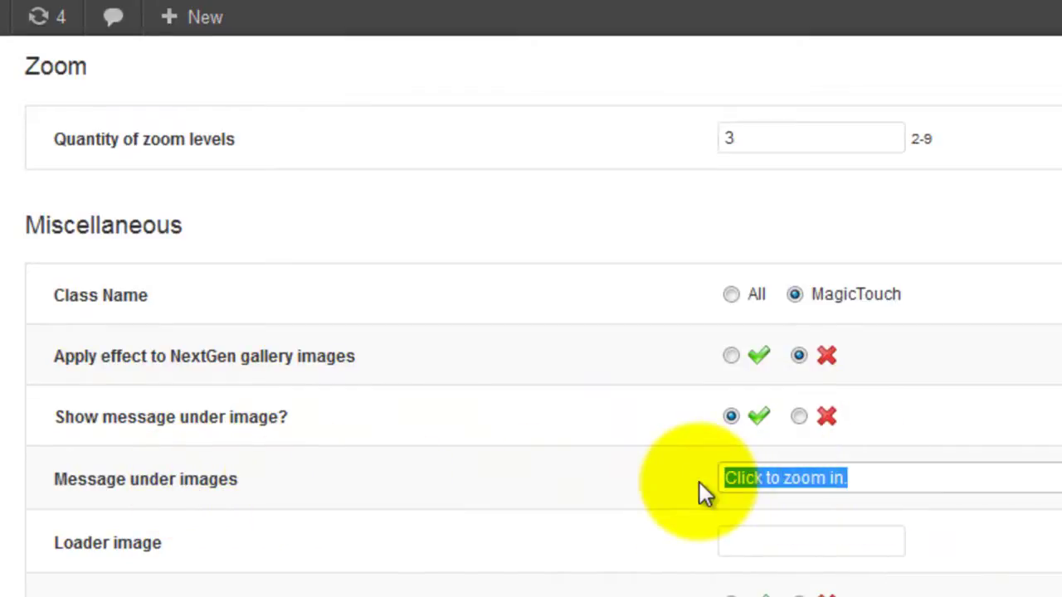
{"action": "type", "text": "Enter any text you wanter here..."}
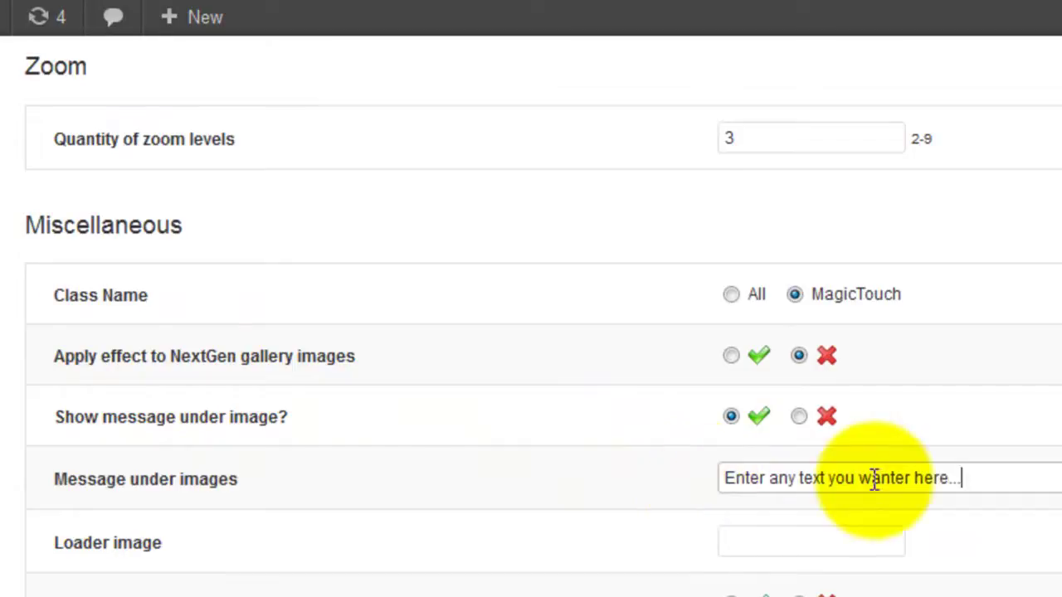
{"action": "left_click", "coordinate": [896, 478]}
{"action": "key", "text": "Delete"}
{"action": "key", "text": "Delete"}
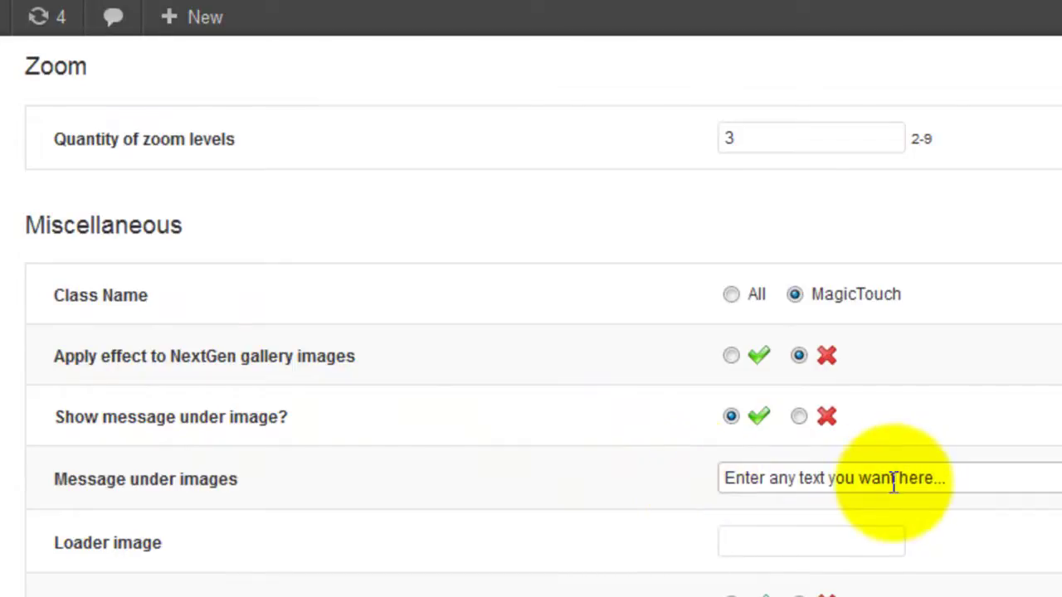
Change Border width in pixels from 0 to 5 and save the Magic Touch settings.
{"action": "scroll", "coordinate": [540, 478], "scroll_direction": "down", "scroll_amount": 3}
{"action": "scroll", "coordinate": [539, 476], "scroll_direction": "down", "scroll_amount": 4}
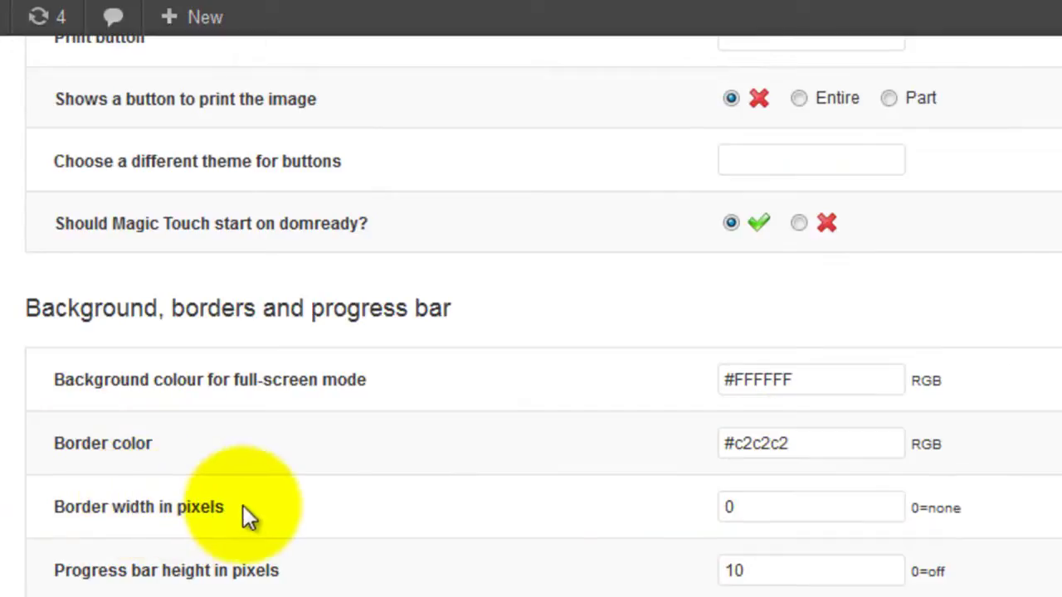
{"action": "left_click_drag", "start_coordinate": [763, 507], "coordinate": [720, 508]}
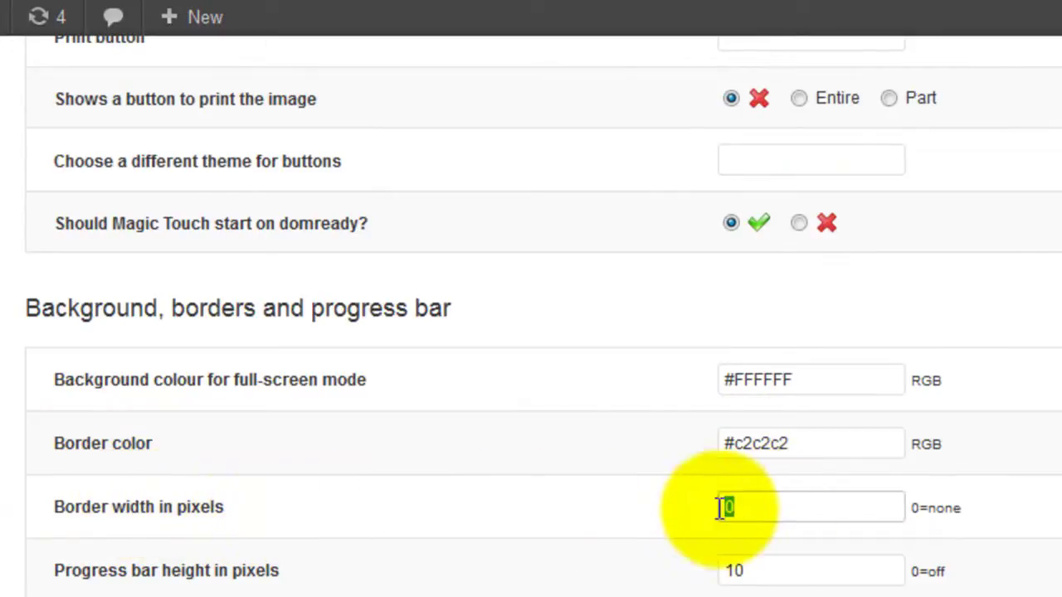
{"action": "type", "text": "5"}
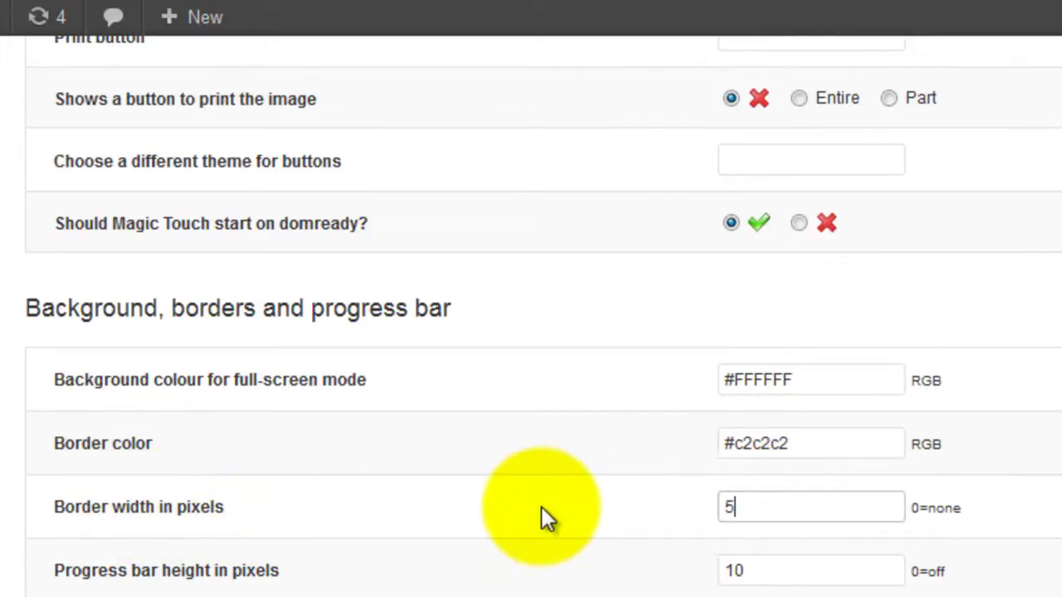
{"action": "scroll", "coordinate": [542, 507], "scroll_direction": "down", "scroll_amount": 20}
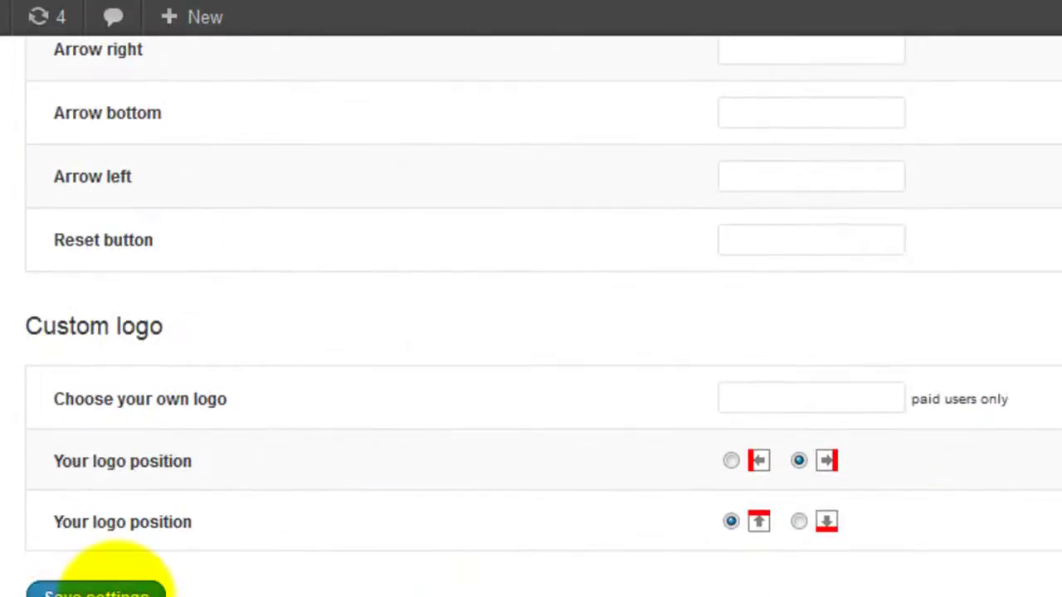
{"action": "left_click", "coordinate": [97, 565]}
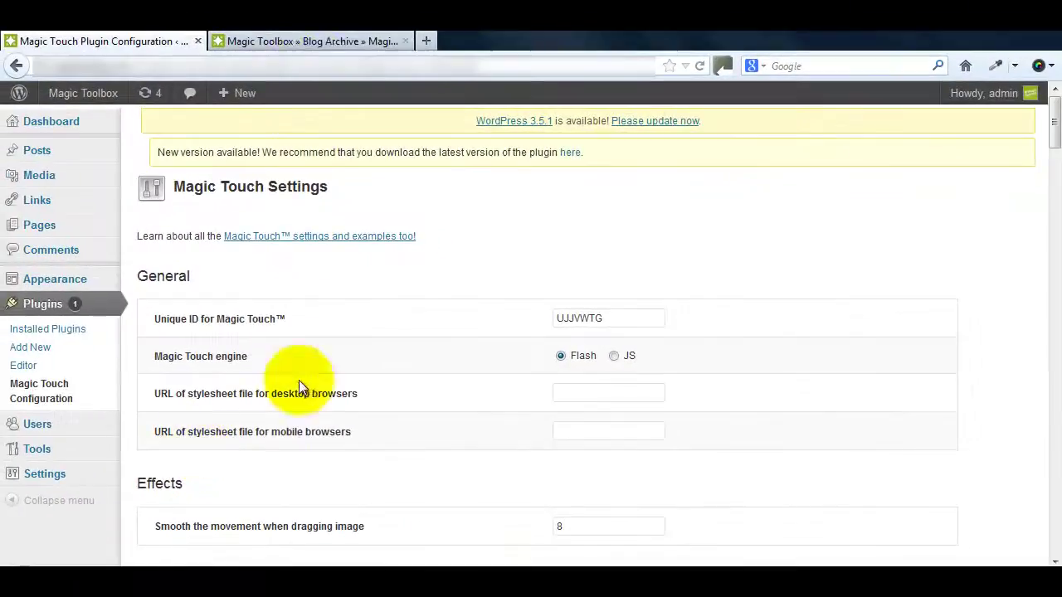
Reload the example post and zoom the bordered camera image into the lens, then fully out.
{"action": "left_click", "coordinate": [313, 40]}
{"action": "left_click", "coordinate": [700, 66]}
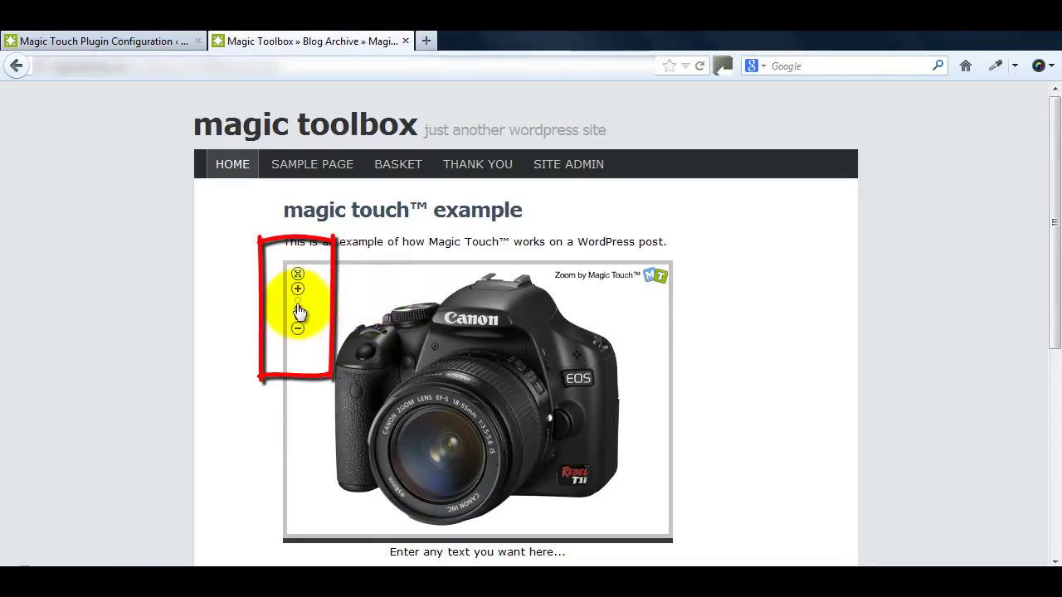
{"action": "left_click", "coordinate": [457, 386]}
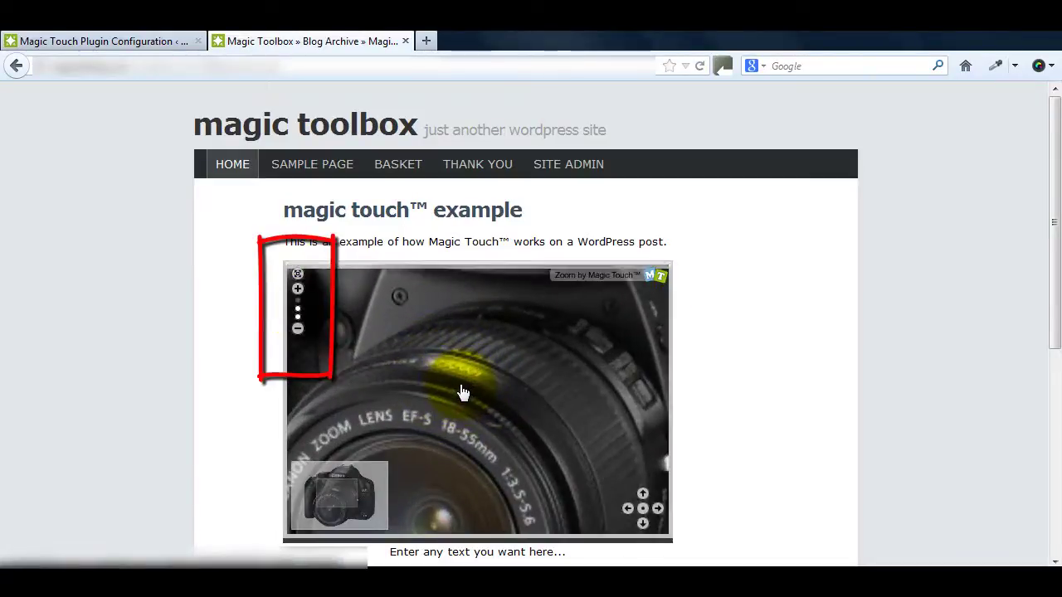
{"action": "scroll", "coordinate": [462, 391], "scroll_direction": "up", "scroll_amount": 2}
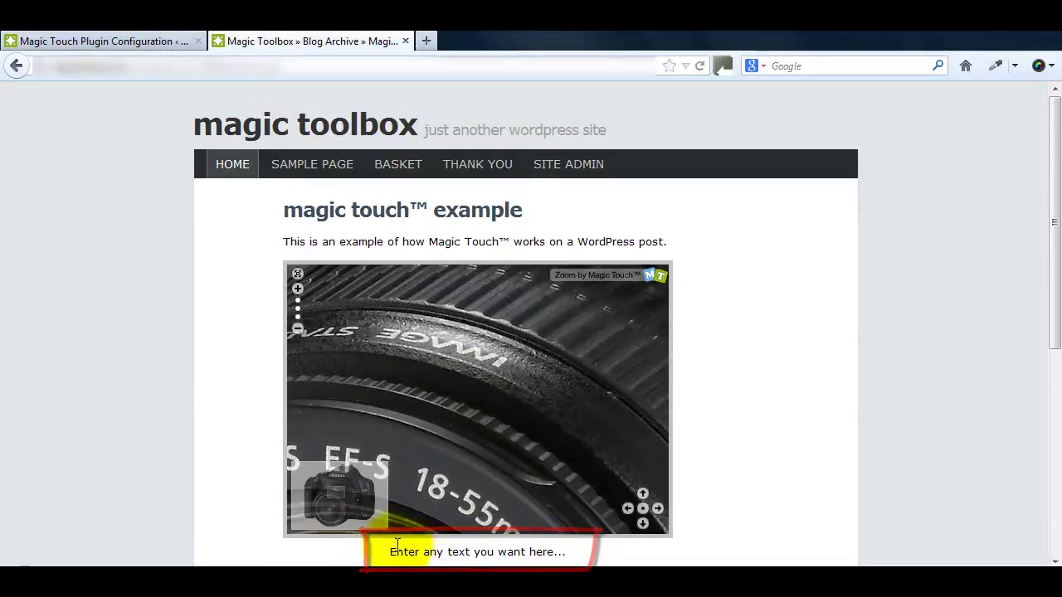
{"action": "left_click", "coordinate": [304, 335]}
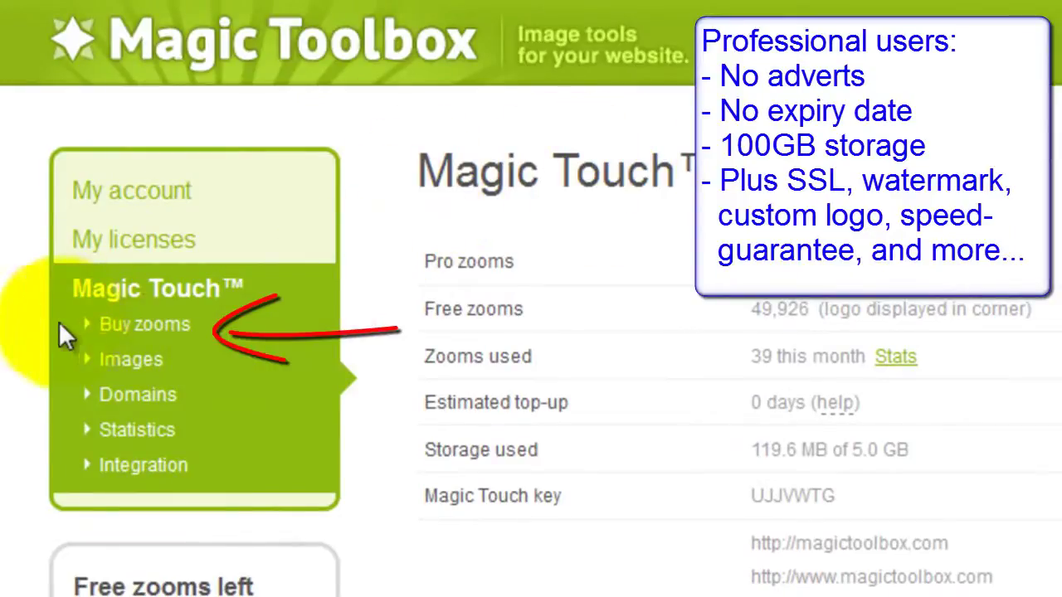
Open the Buy zooms price list from the Magic Touch account sidebar.
{"action": "left_click", "coordinate": [136, 326]}
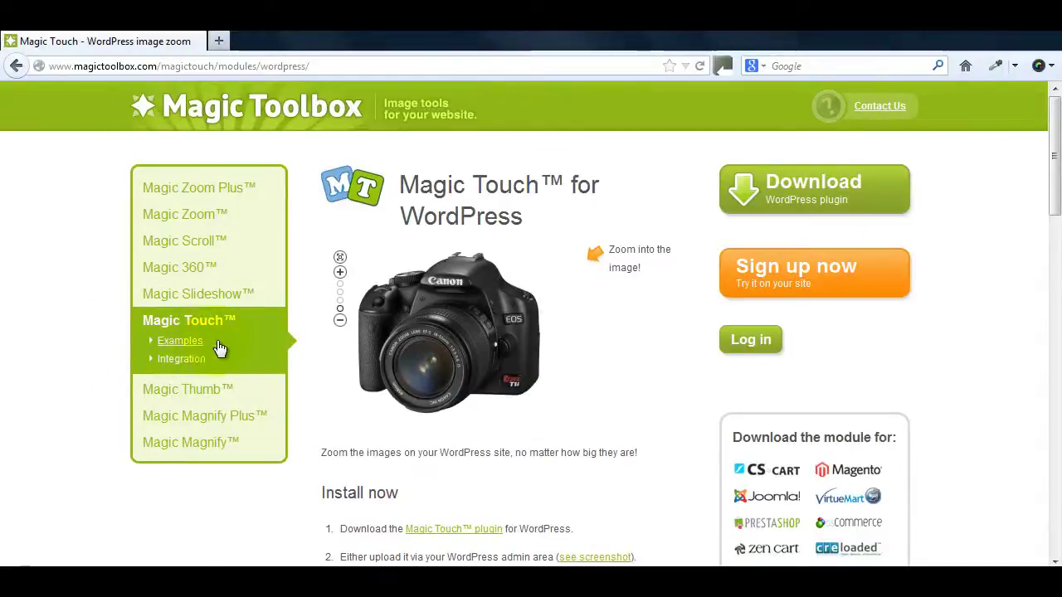
Browse the Magic Touch Examples page and return to its top.
{"action": "left_click", "coordinate": [172, 346]}
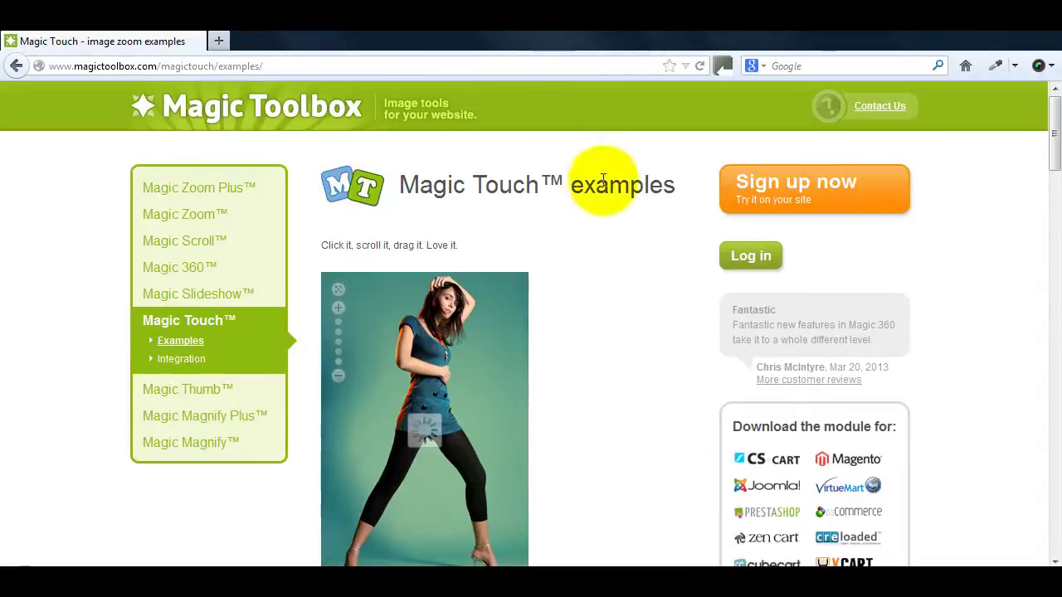
{"action": "scroll", "coordinate": [305, 286], "scroll_direction": "down", "scroll_amount": 10}
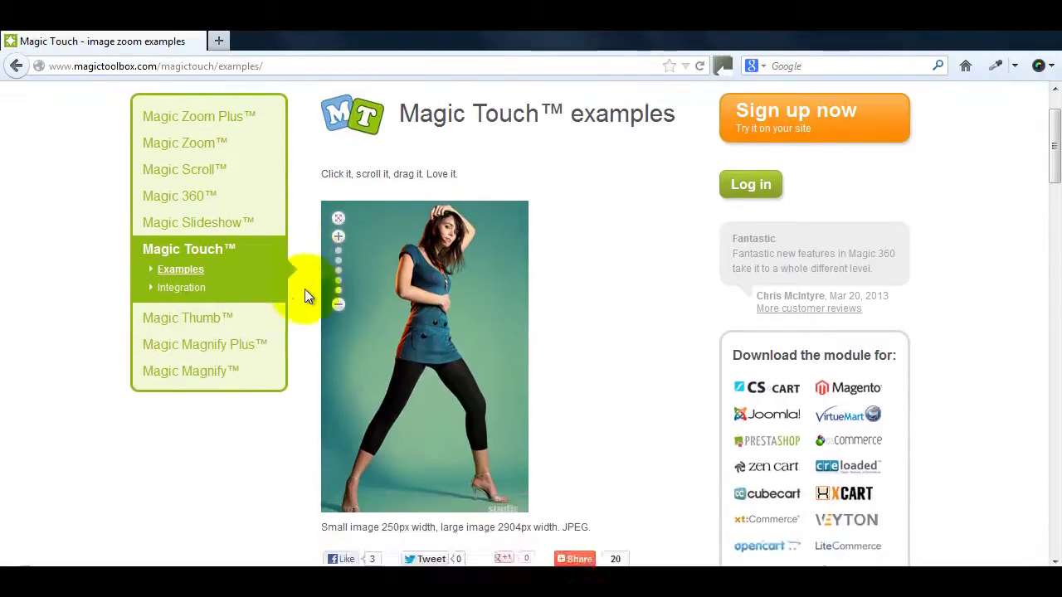
{"action": "scroll", "coordinate": [291, 319], "scroll_direction": "down", "scroll_amount": 12}
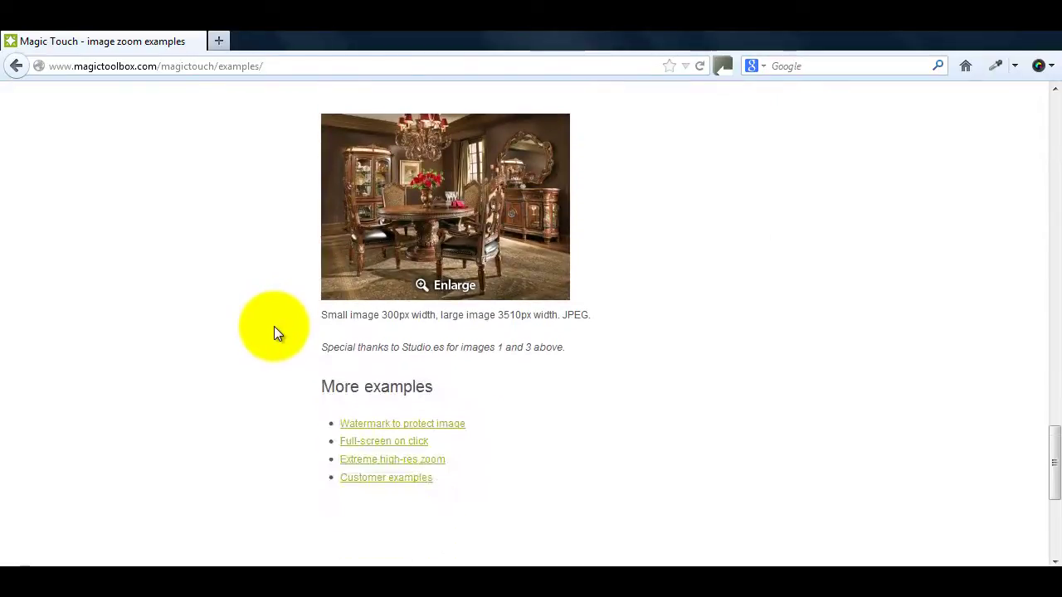
{"action": "key", "text": "Home"}
Open the Magic Touch Integration guide and scroll through it.
{"action": "left_click", "coordinate": [171, 365]}
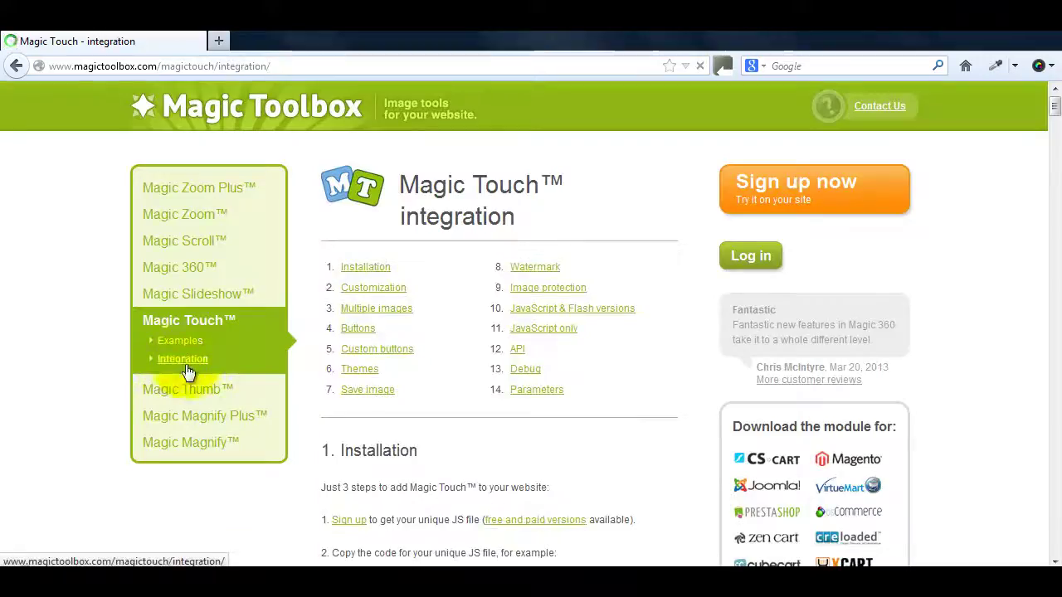
{"action": "scroll", "coordinate": [301, 336], "scroll_direction": "down", "scroll_amount": 8}
{"action": "scroll", "coordinate": [298, 333], "scroll_direction": "down", "scroll_amount": 15}
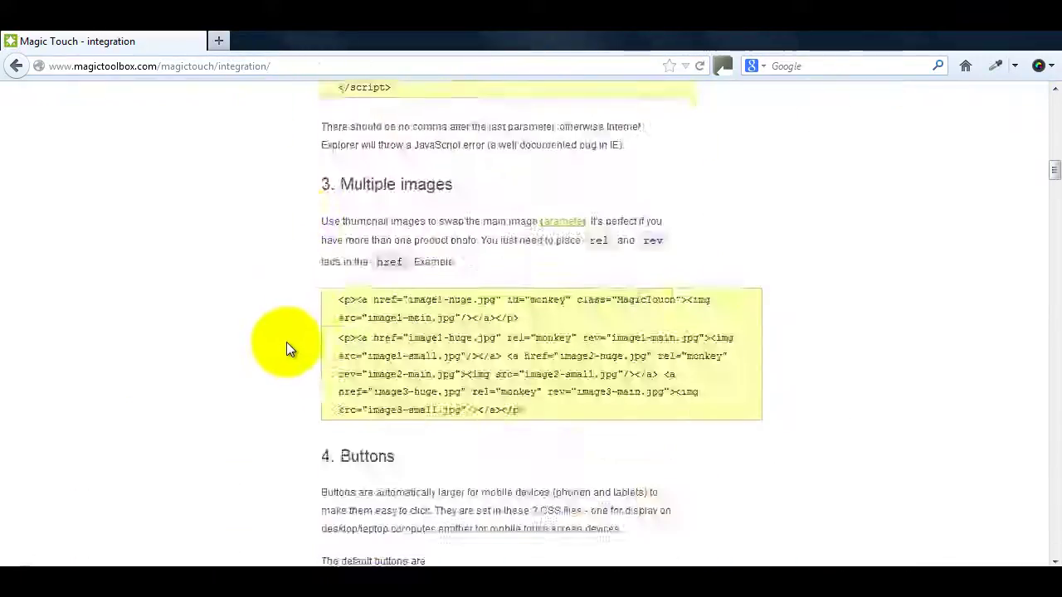
{"action": "scroll", "coordinate": [276, 340], "scroll_direction": "down", "scroll_amount": 10}
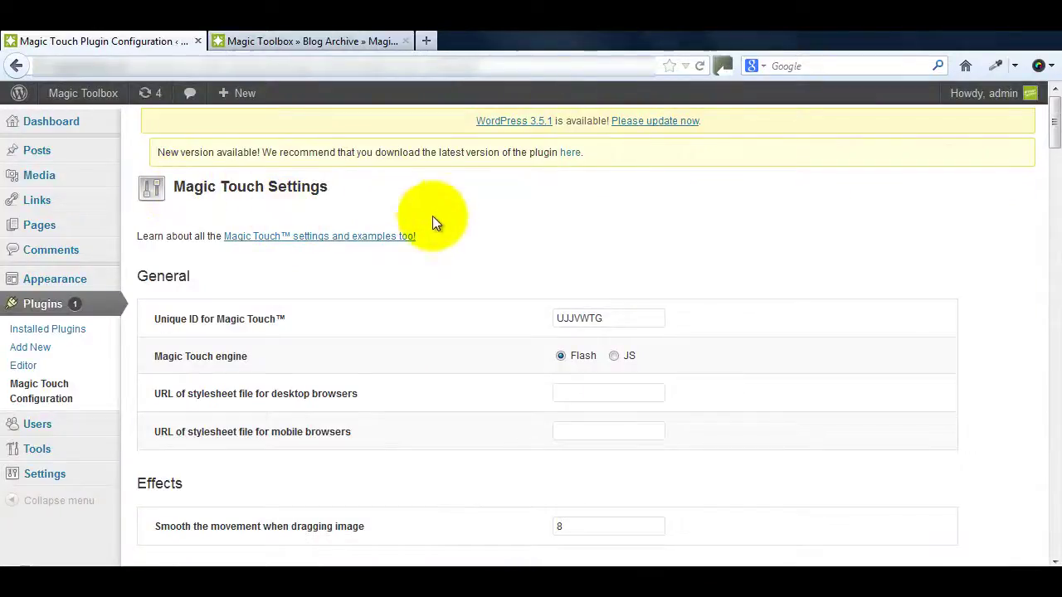
{"action": "scroll", "coordinate": [439, 253], "scroll_direction": "down", "scroll_amount": 15}
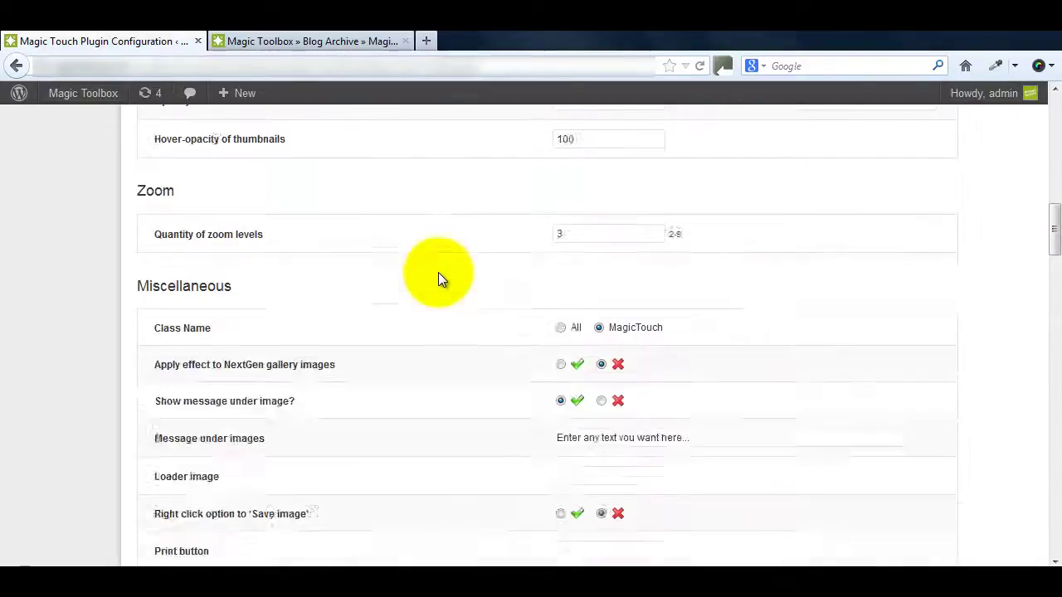
{"action": "scroll", "coordinate": [438, 272], "scroll_direction": "down", "scroll_amount": 20}
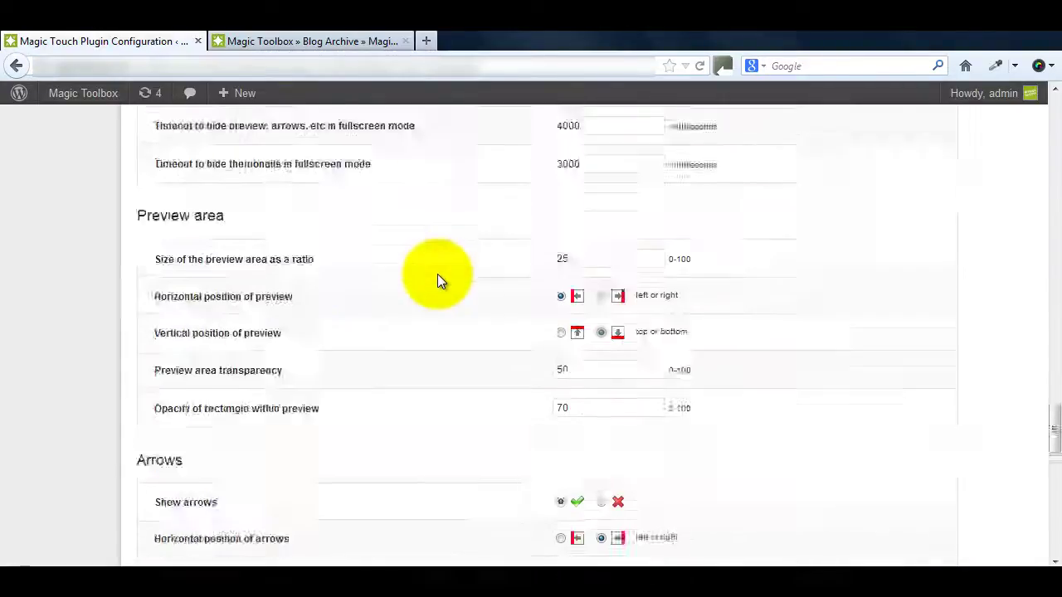
{"action": "scroll", "coordinate": [437, 274], "scroll_direction": "down", "scroll_amount": 15}
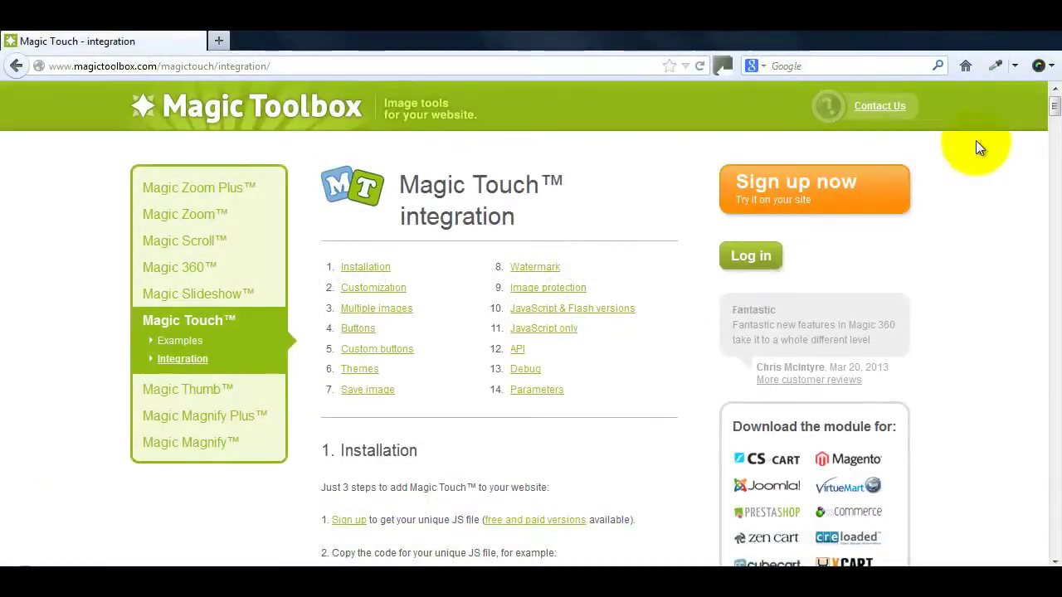
Open the Contact Us page from the Magic Toolbox site header.
{"action": "left_click", "coordinate": [873, 113]}
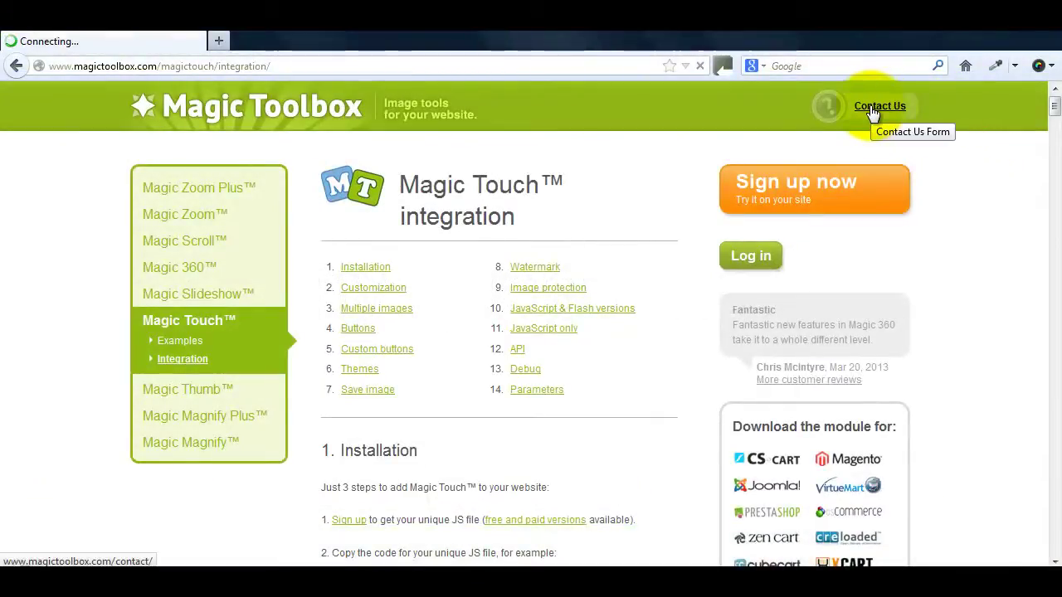